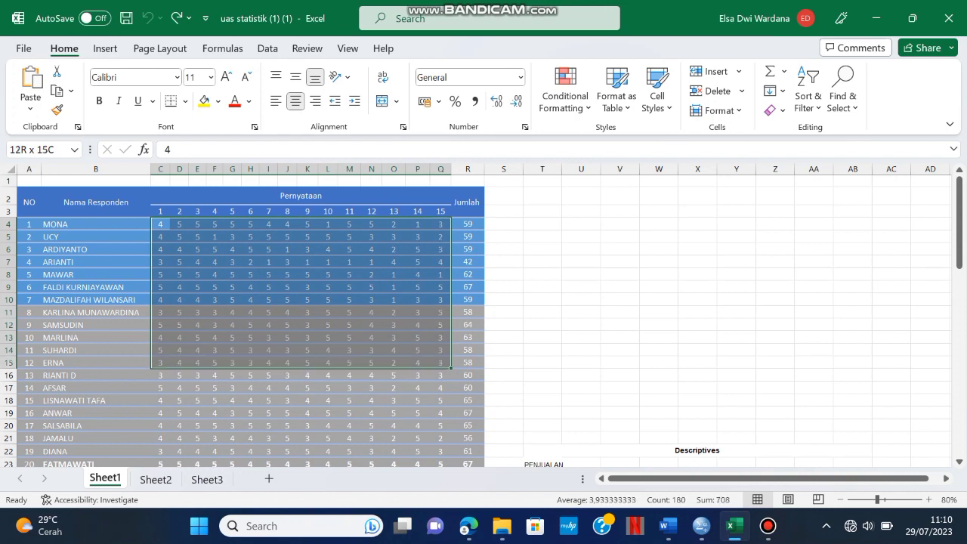
Step: Copy the questionnaire answers in C4:Q44 and paste them into the empty dataset in the SPSS Data Editor
left_click_drag(452, 453, 451, 320)
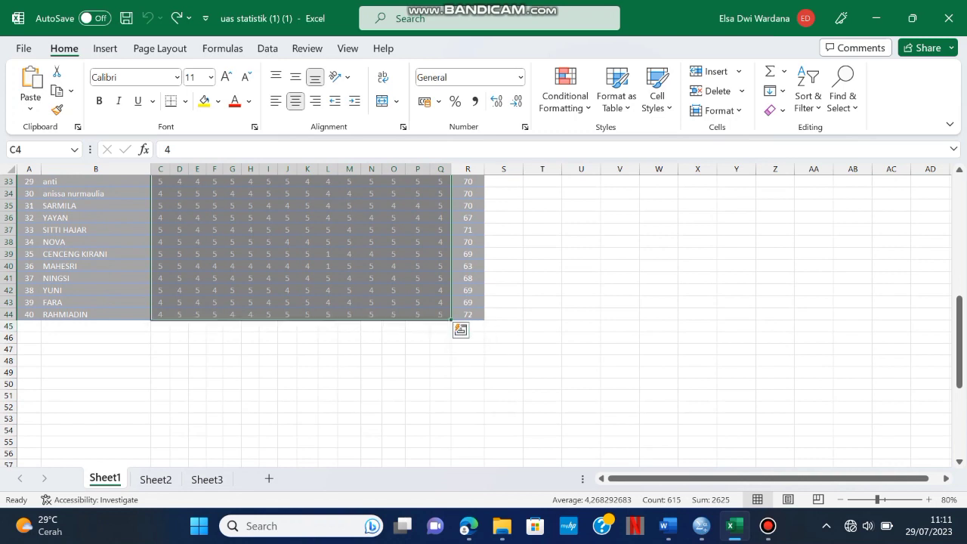
key("ctrl+c")
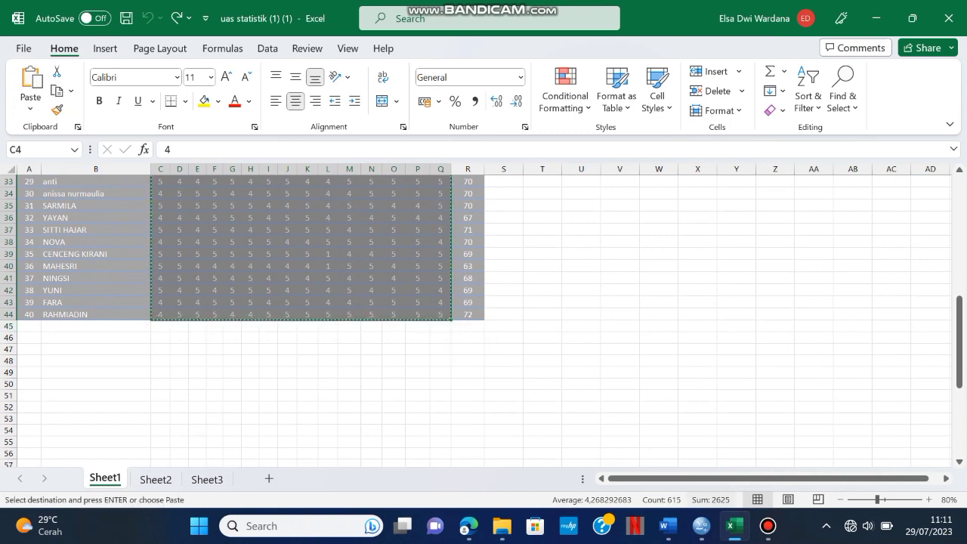
left_click(701, 525)
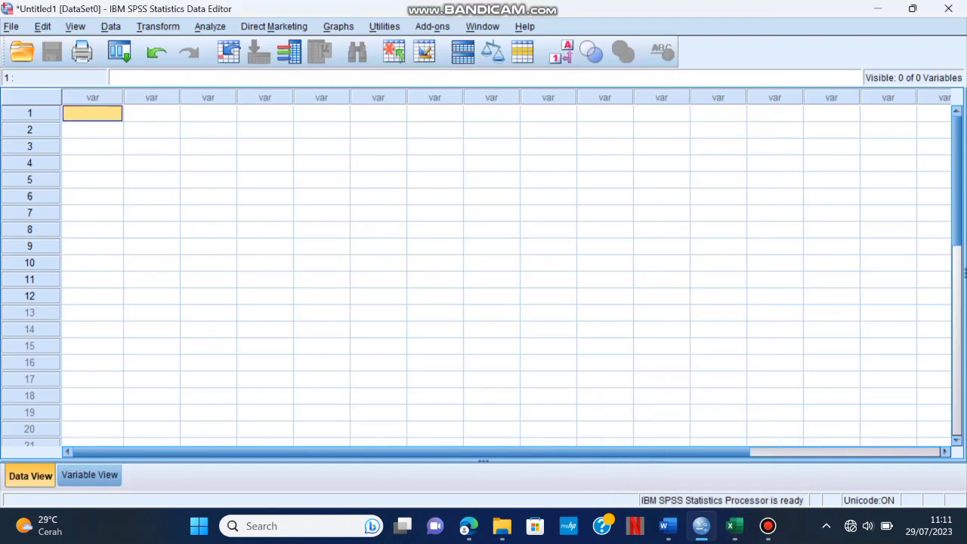
key("ctrl+v")
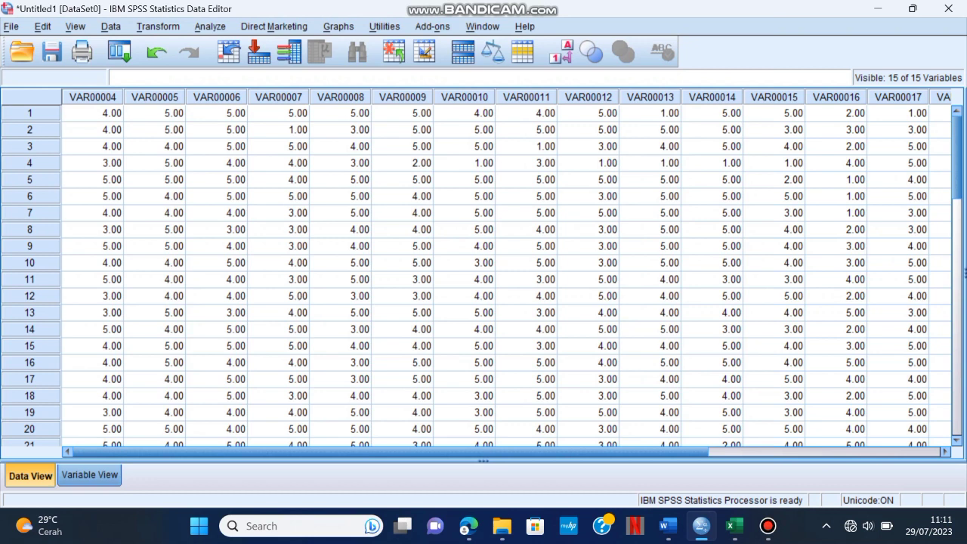
Step: Rename the 15 pasted variables in order as p1 through p15 in the variable definitions
left_click(90, 474)
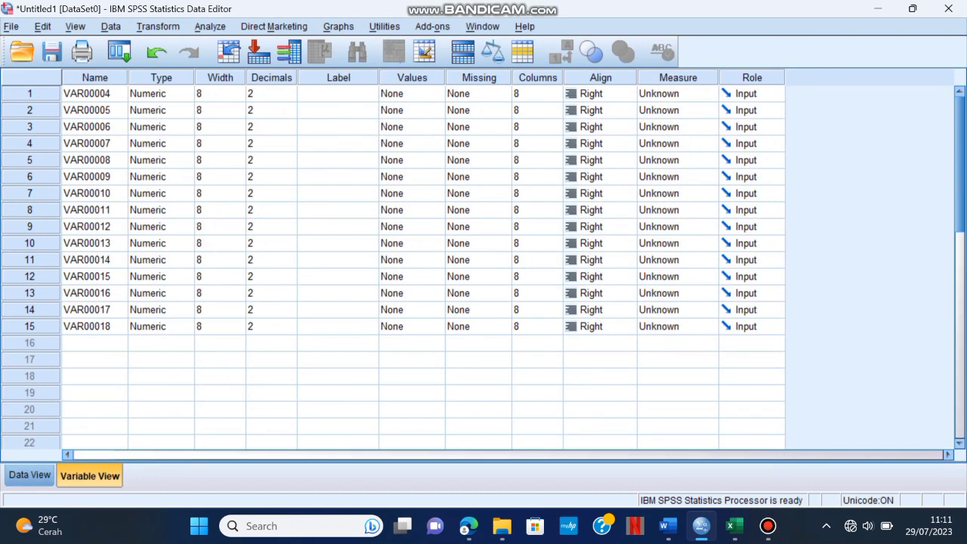
left_click(95, 94)
key("BackSpace")
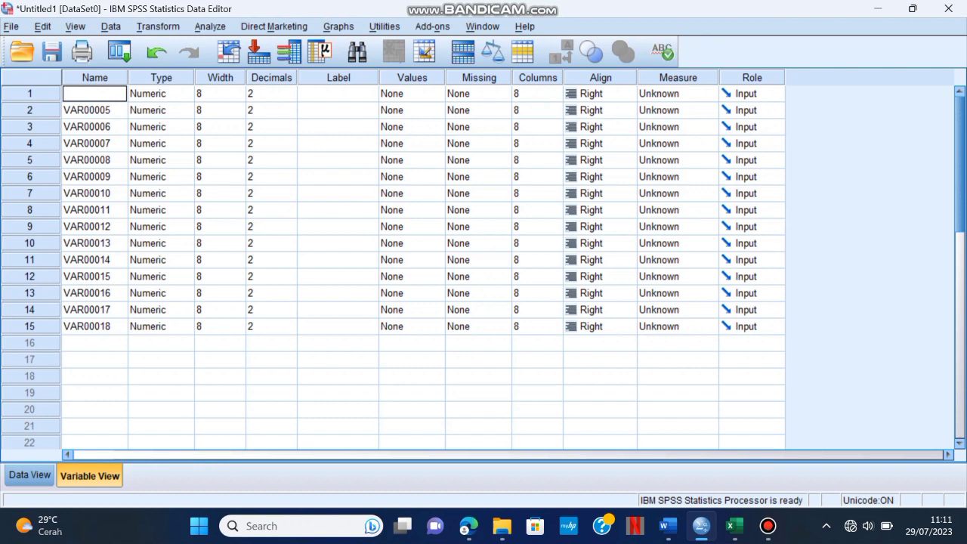
type("p1")
key("Return")
key("BackSpace")
type("p3")
type("15")
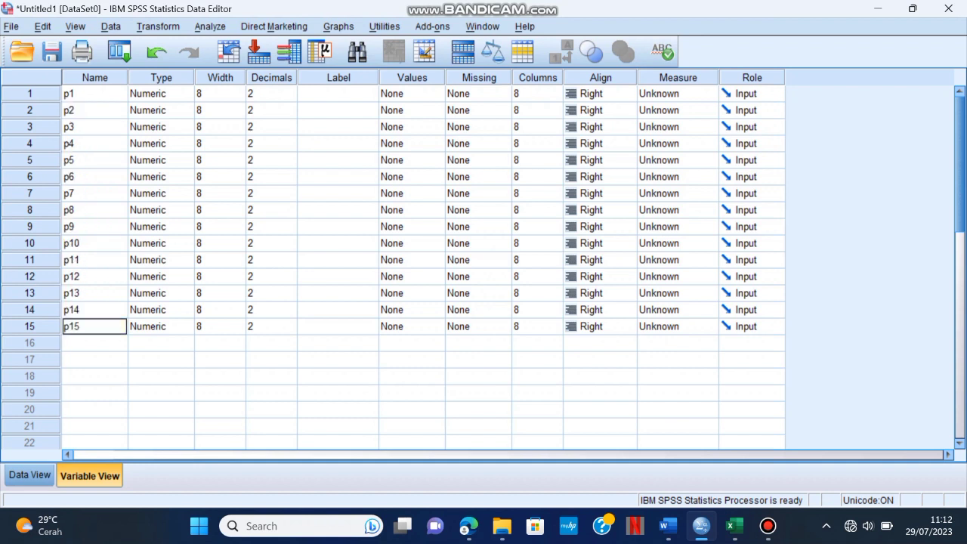
Step: Set the width of variables p1 and p2 to 5 and the width of p3 to 4
left_click(238, 96)
left_click(238, 97)
left_click(238, 97)
left_click(238, 98)
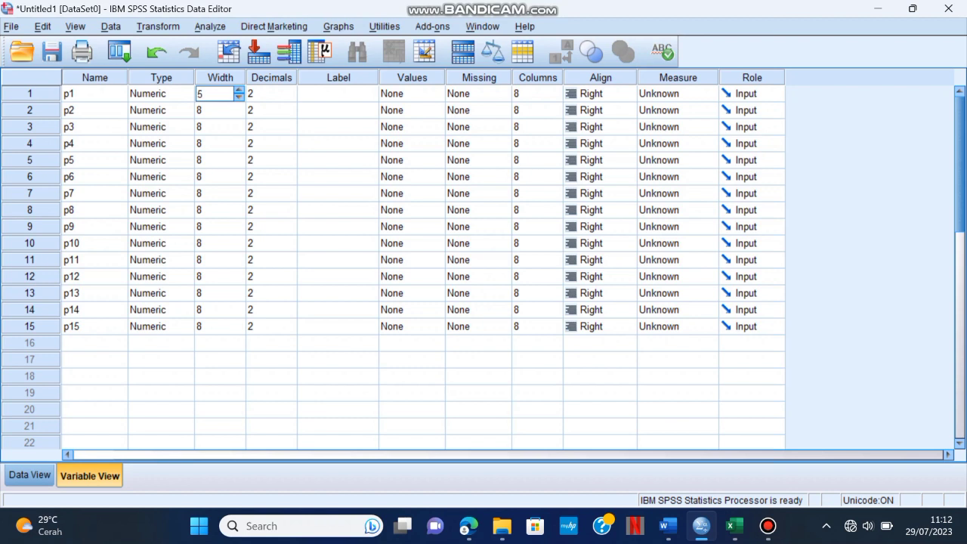
key("Down")
type("6")
left_click(238, 129)
left_click(238, 130)
left_click(238, 130)
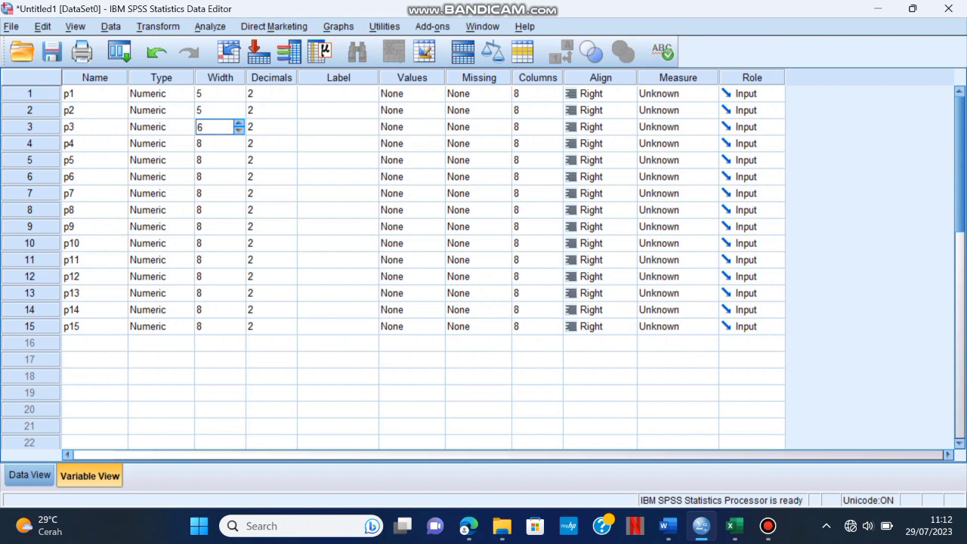
left_click(238, 130)
left_click(238, 130)
Step: Set the width of each variable from p4 to p15 to 5
key("Down")
type("7")
type("5")
key("Return")
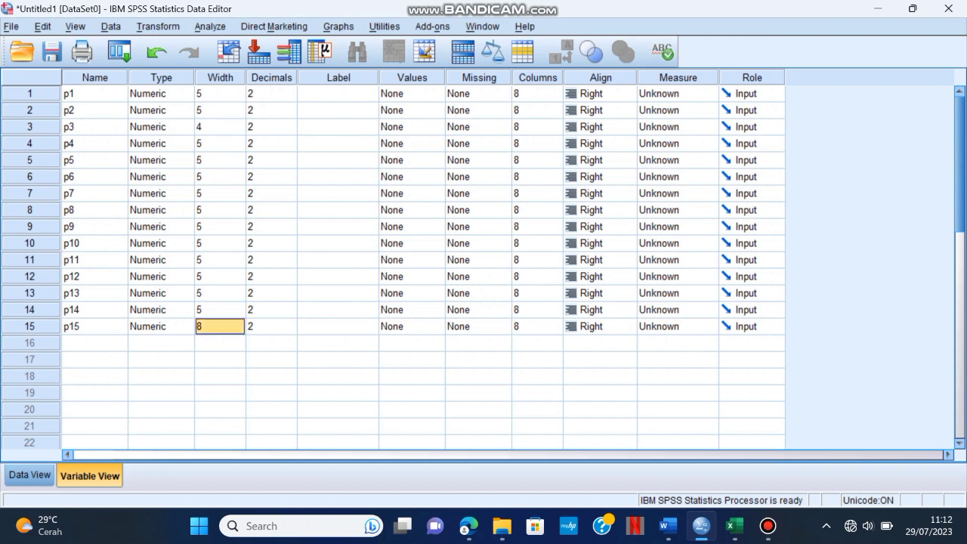
type("5")
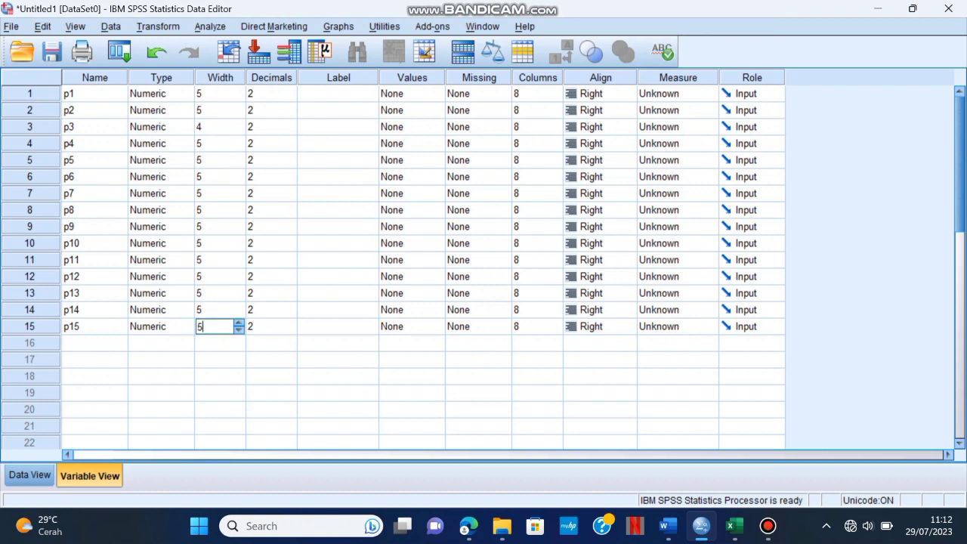
key("Return")
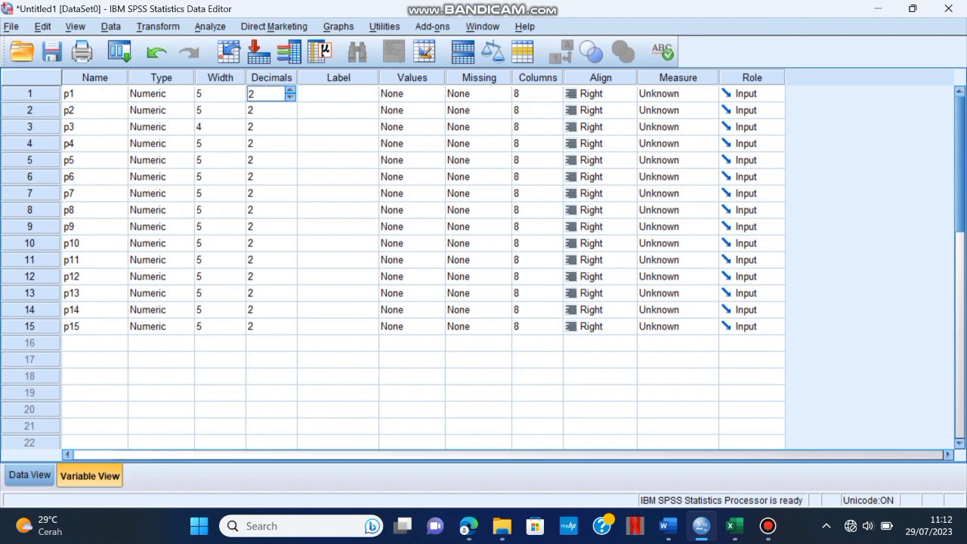
Step: Set the number of decimals to 0 for all variables from p1 to p15
key("Return")
type("0")
key("Return")
key("Return")
key("Up")
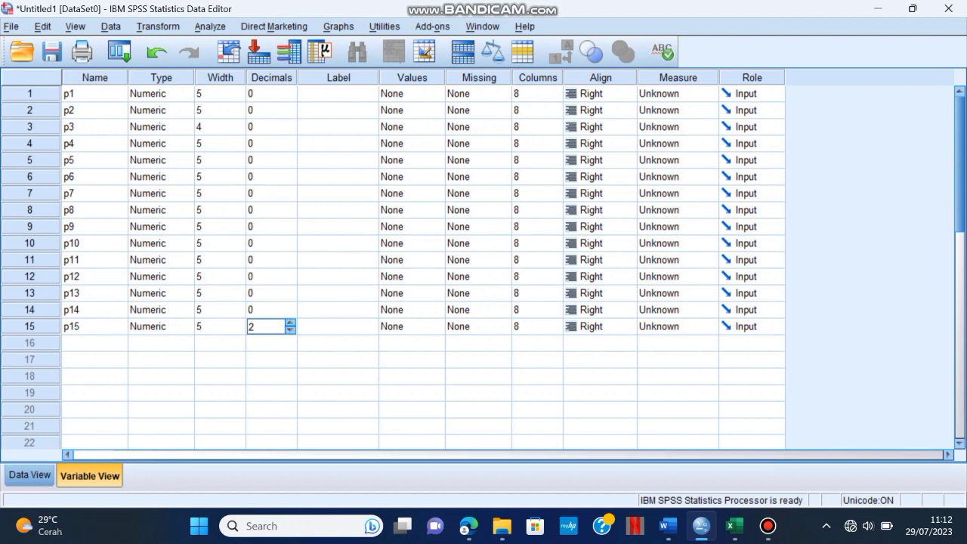
type("0")
key("Return")
Step: Set the measurement level of all variables from p1 to p15 to Scale
left_click(709, 94)
left_click(668, 110)
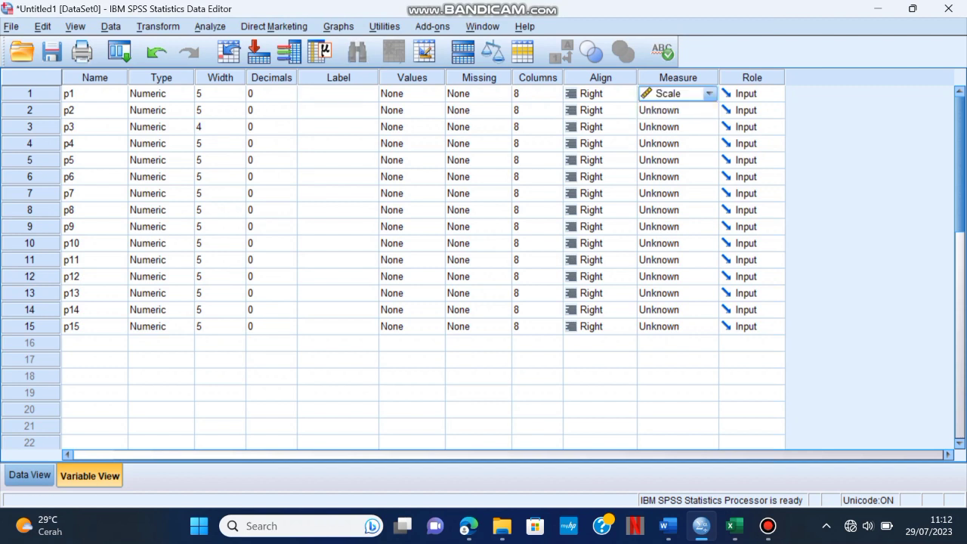
left_click(709, 110)
left_click(668, 126)
left_click(708, 127)
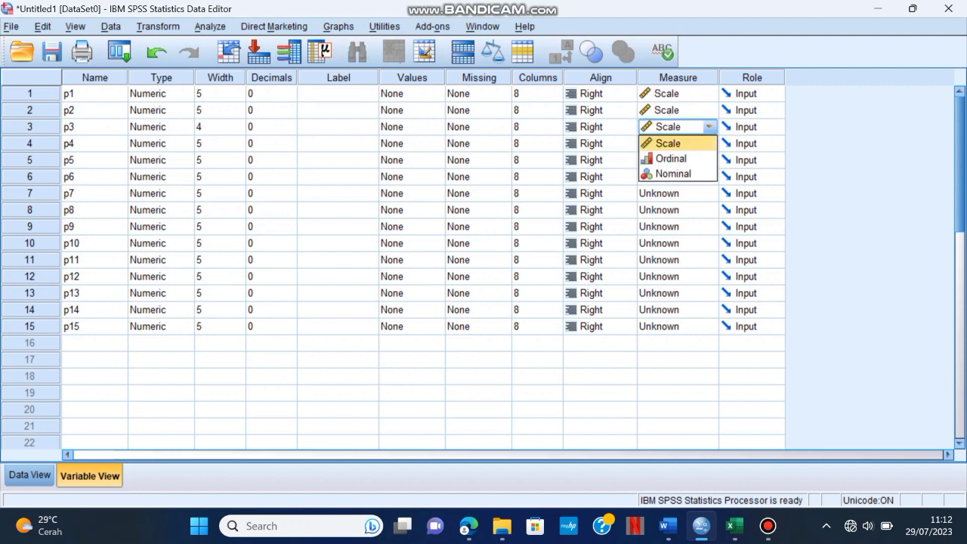
left_click(668, 143)
left_click(678, 160)
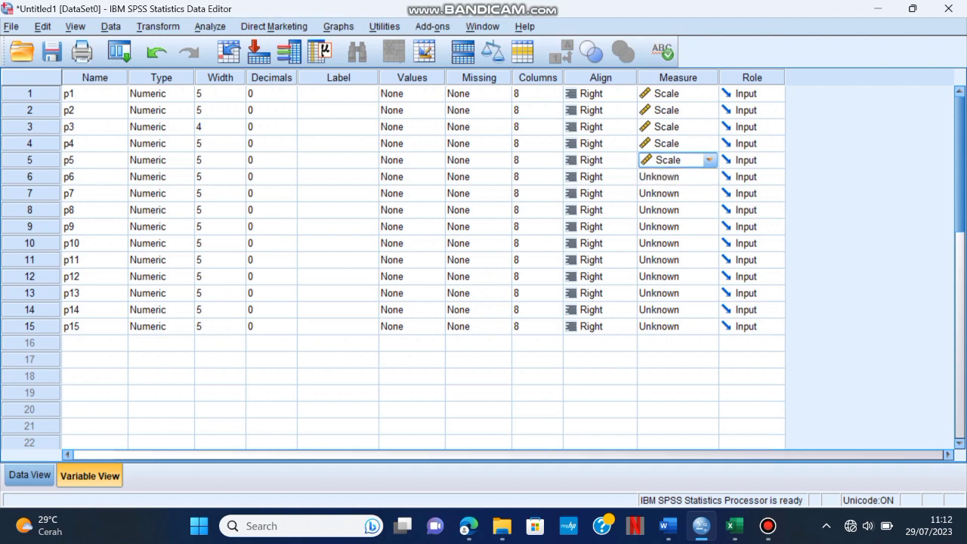
left_click(669, 177)
left_click(678, 193)
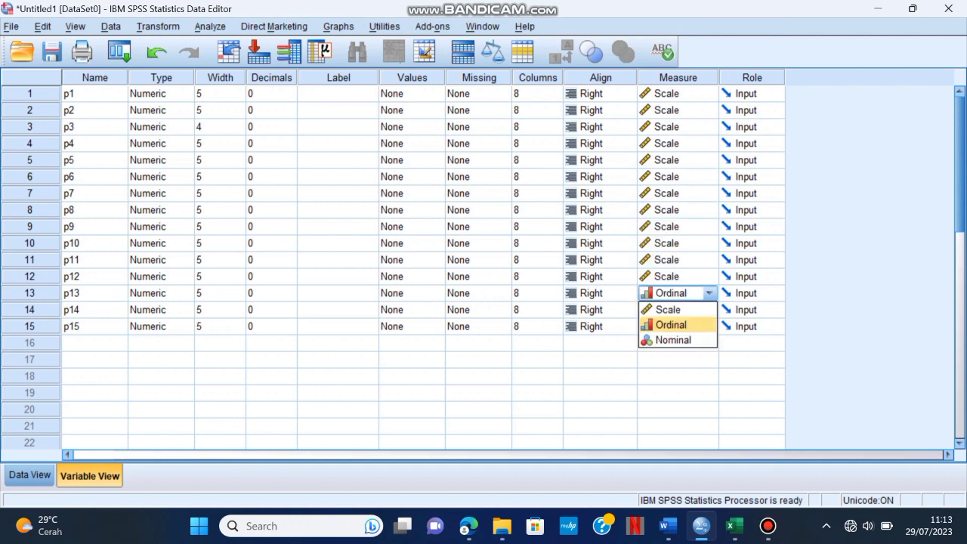
left_click(669, 308)
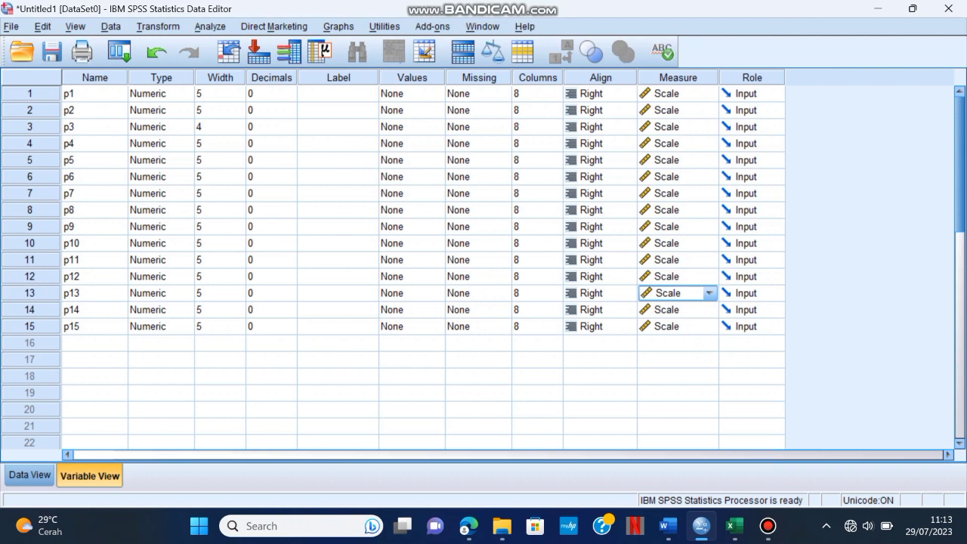
Step: Enter the label "beli 1" for variable p1 and "merek 2" for variable p2
left_click(338, 94)
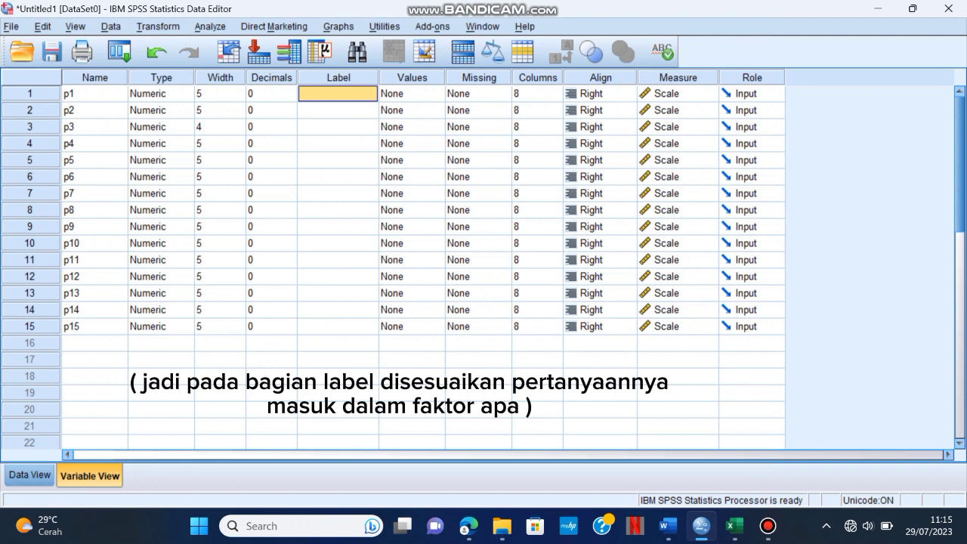
type("beli 1")
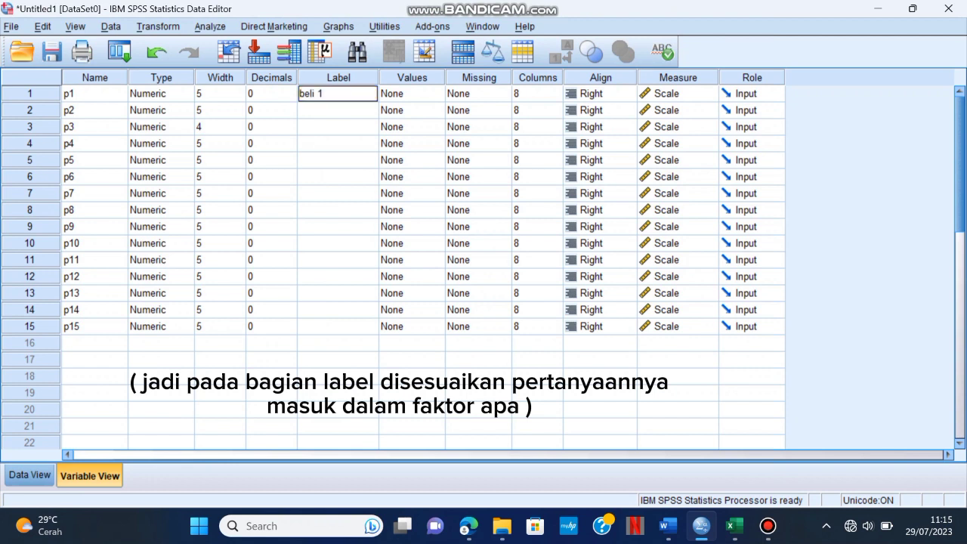
key("Return")
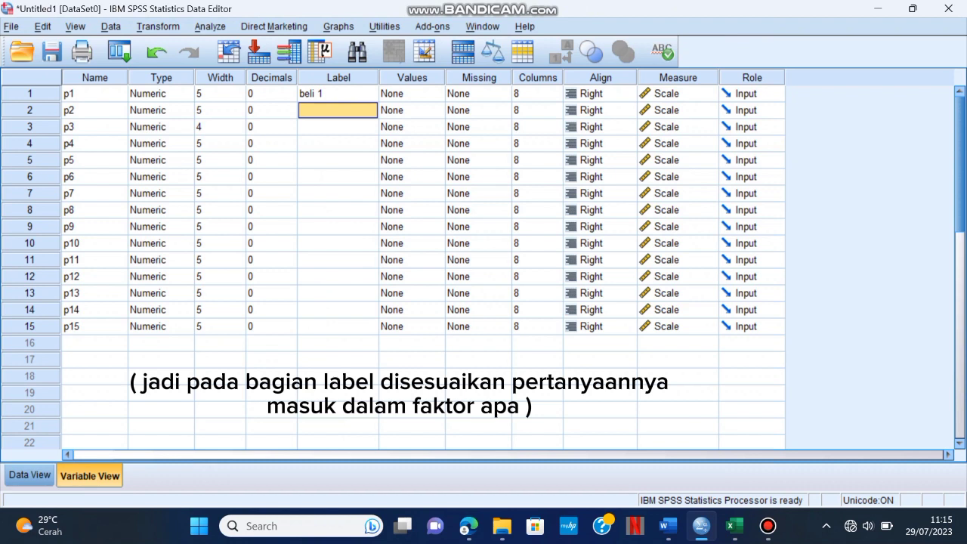
type("merek")
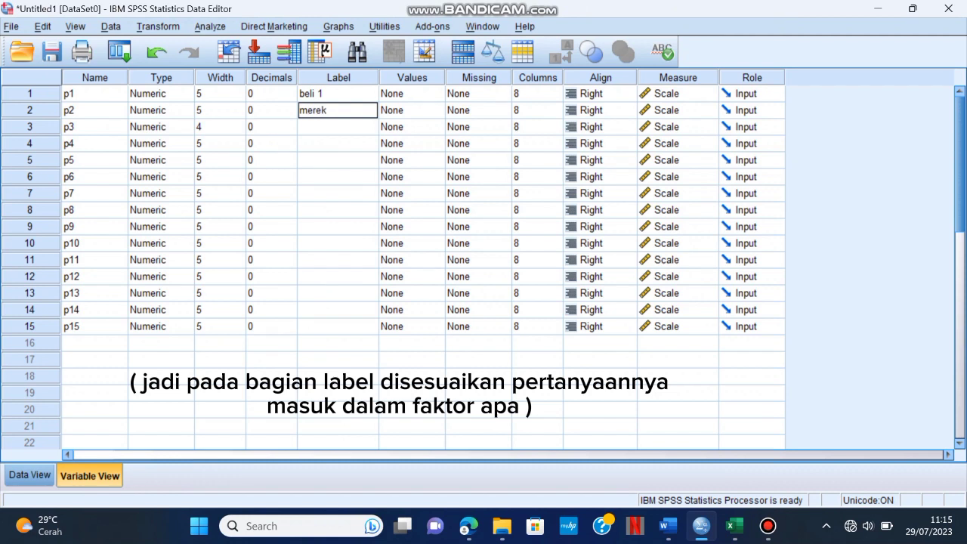
type("2")
key("BackSpace")
type("2")
key("Return")
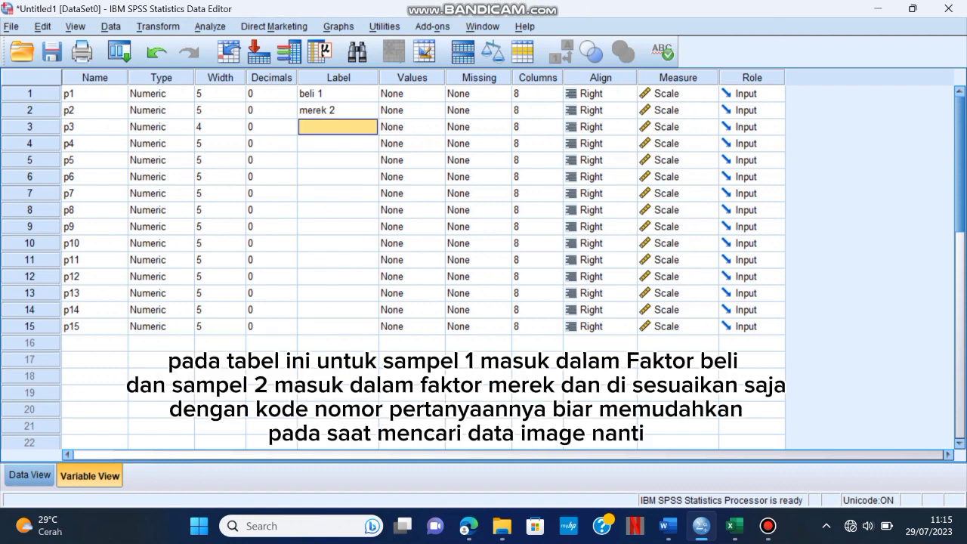
Step: Label variable p3 as "merek 3", p4 as "beli 4" and p5 as "beli 5"
type("merek 2")
key("BackSpace")
type("3")
key("Return")
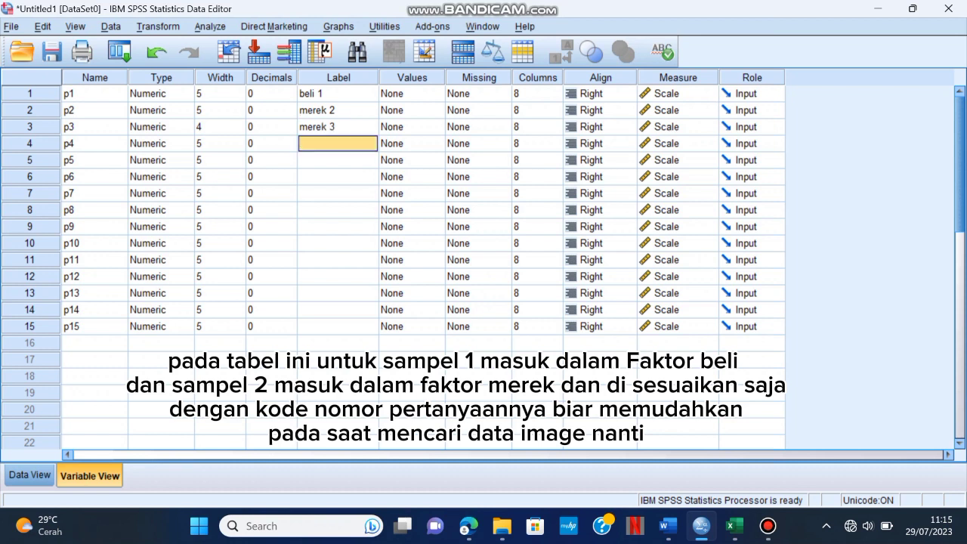
type("beli 4")
key("Return")
type("beli 5")
key("Return")
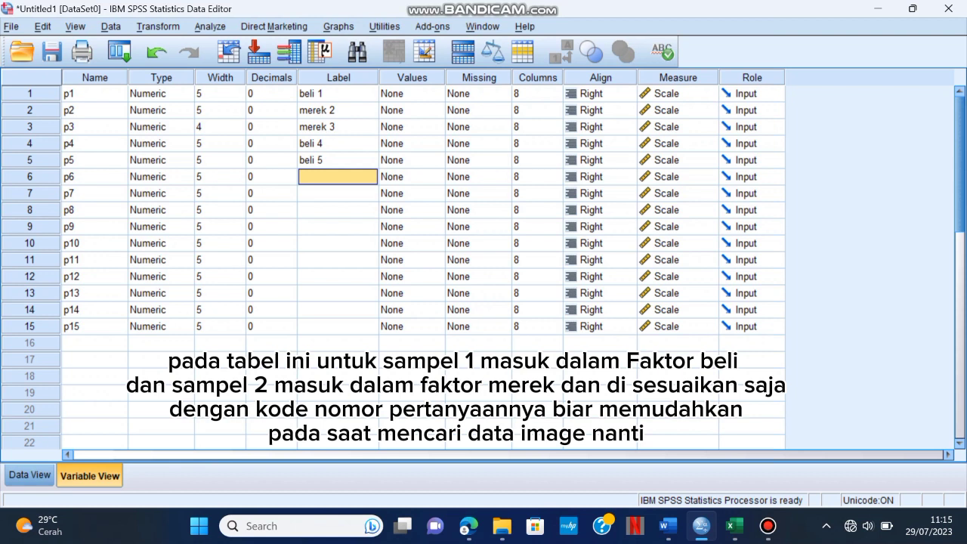
Step: Label variables p6 to p15 as merek 6, beli 7, merek 8, beli 9, merek 10, beli 11, beli 12, beli 13, merek 14, rekomendasi 15
type("merek 6")
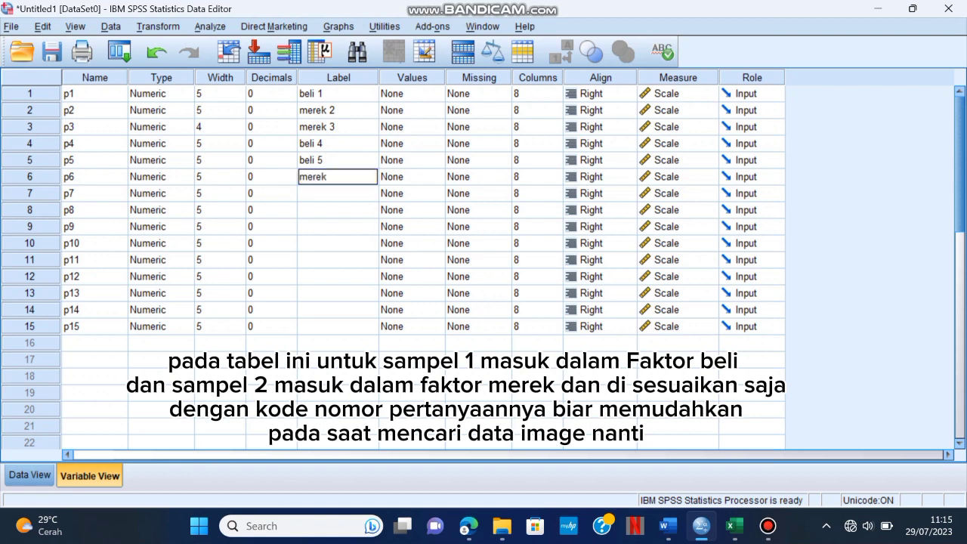
key("Return")
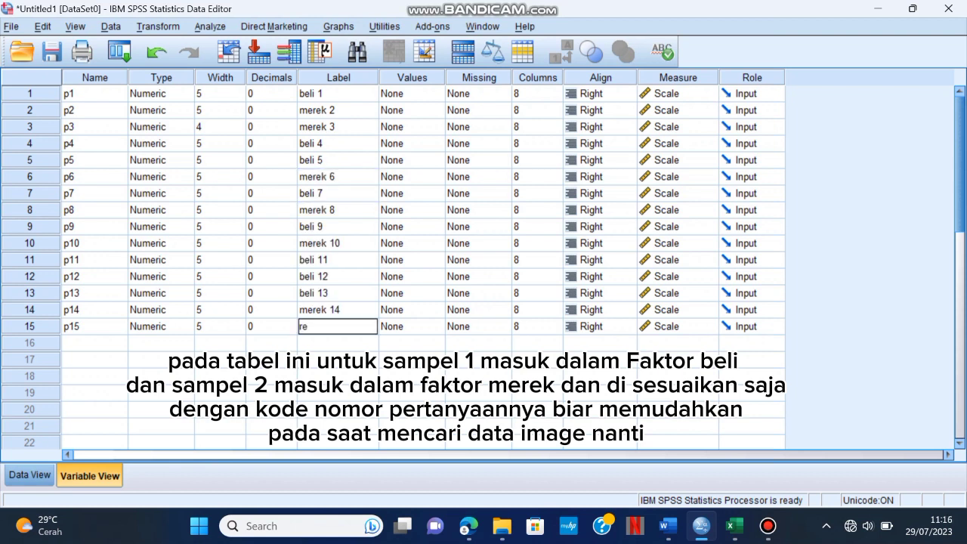
type("komendasi 15")
Step: Start a Factor analysis from the data view and add all variables p1 to p15 to its analysis variables
left_click(30, 475)
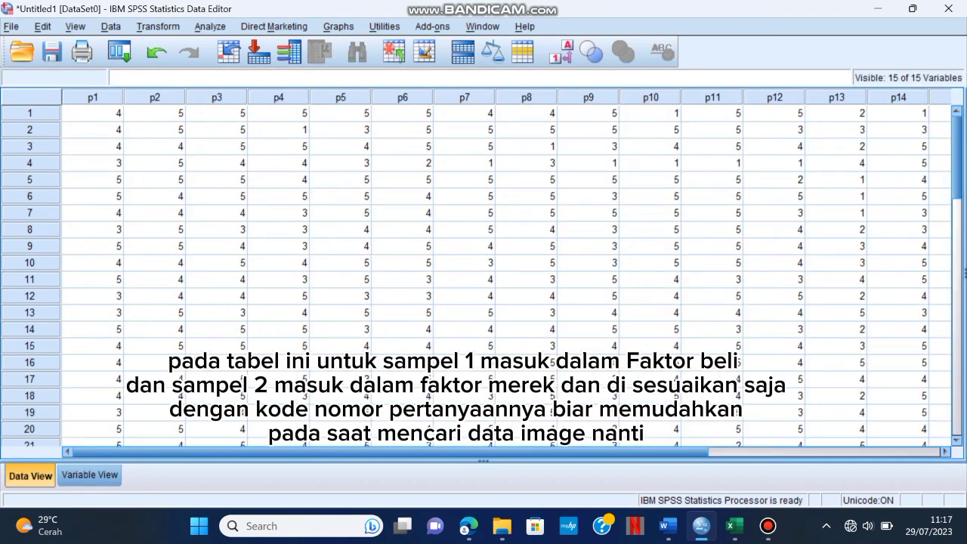
left_click(210, 27)
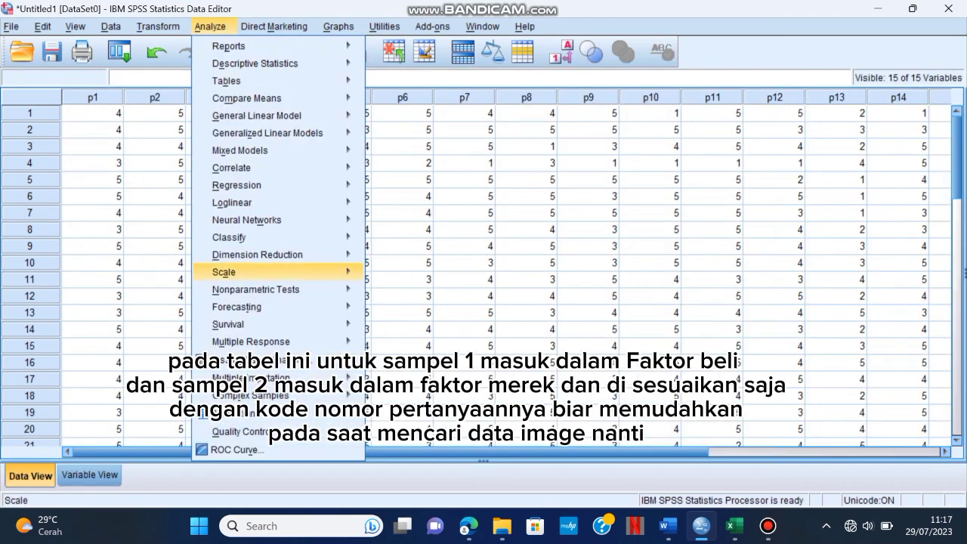
mouse_move(256, 254)
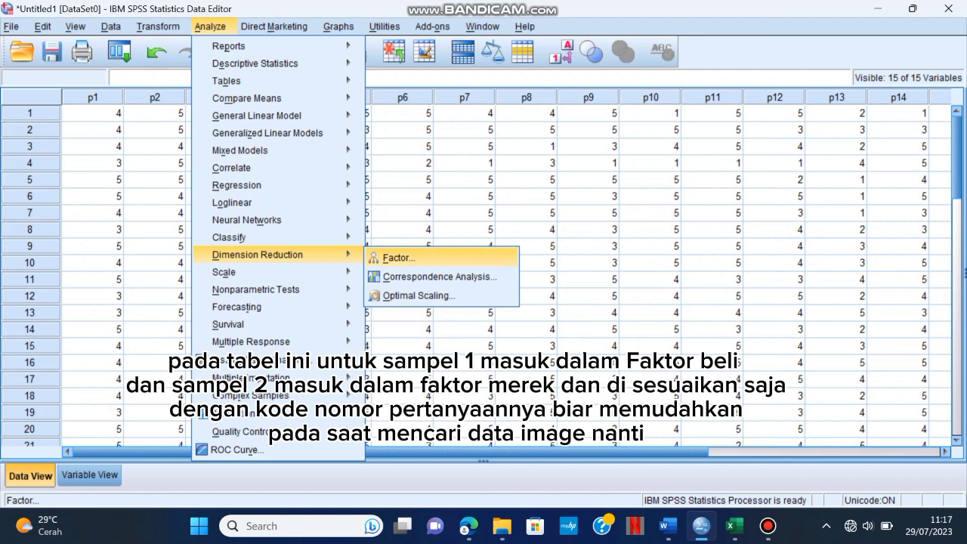
left_click(398, 258)
key("ctrl+a")
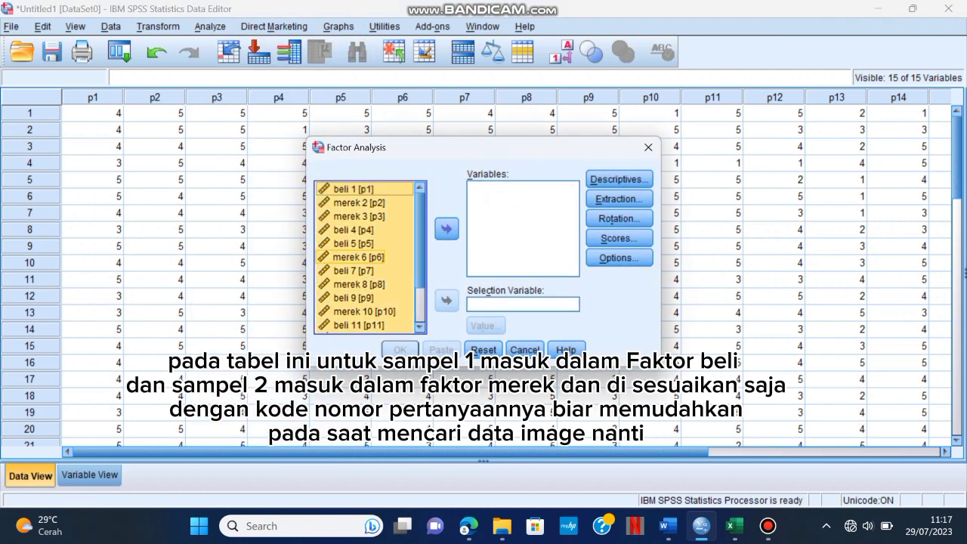
left_click(447, 228)
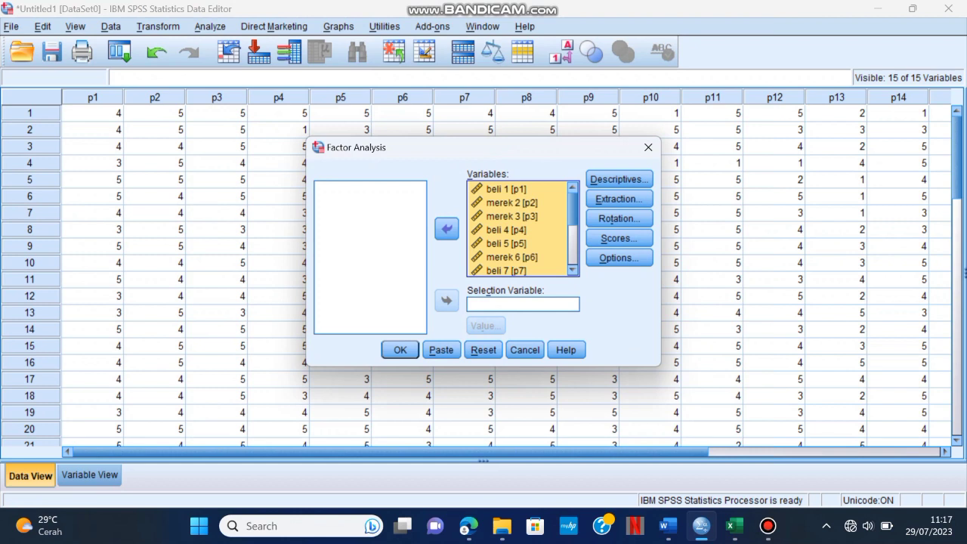
Step: Include KMO and Bartlett's test of sphericity and the anti-image matrix in the factor analysis descriptives
left_click(618, 179)
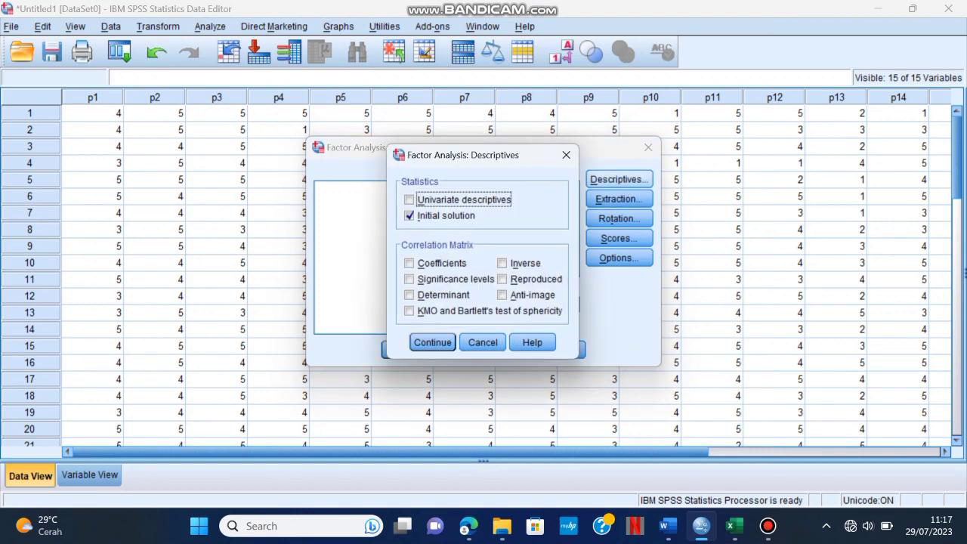
left_click(408, 311)
left_click(502, 294)
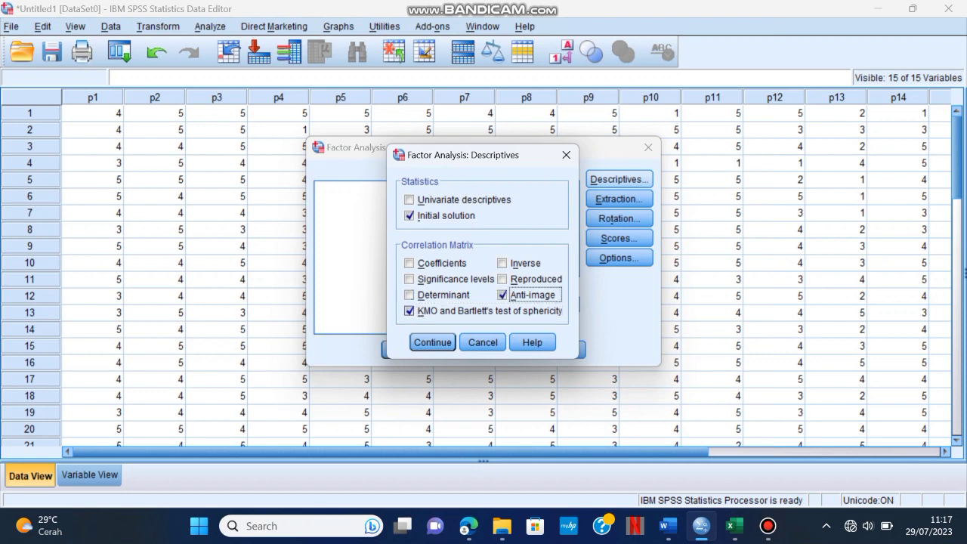
left_click(432, 343)
Step: Add a scree plot to the factor analysis extraction output and set the rotation method to Varimax
left_click(618, 199)
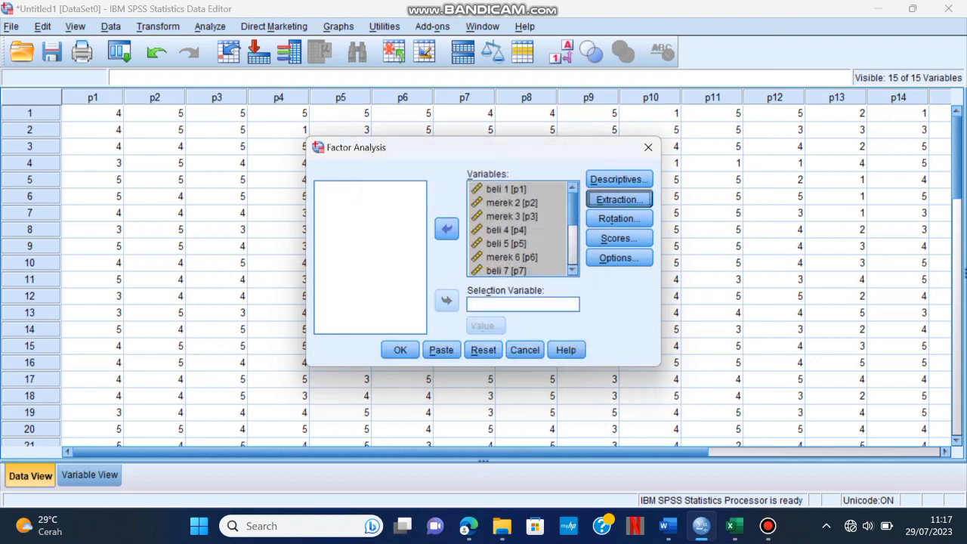
left_click(484, 203)
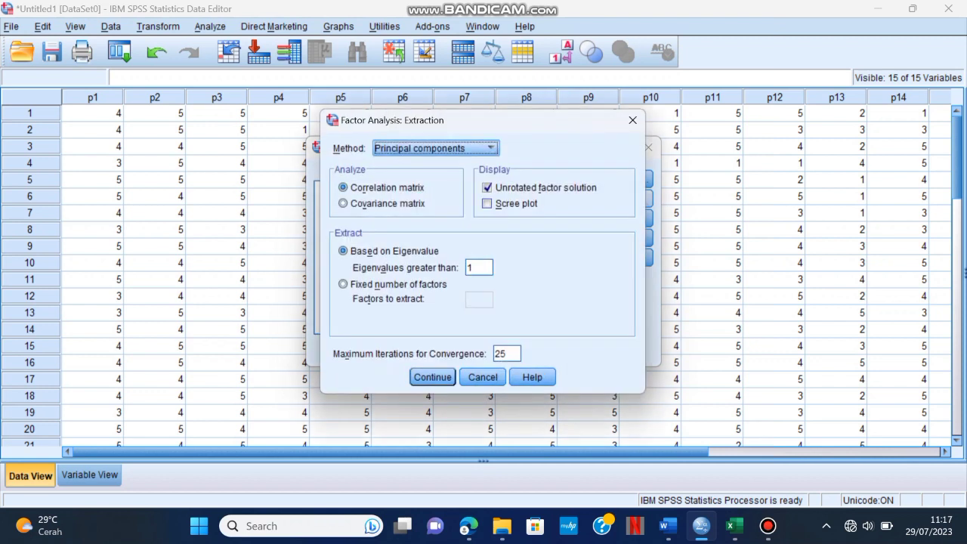
left_click(432, 377)
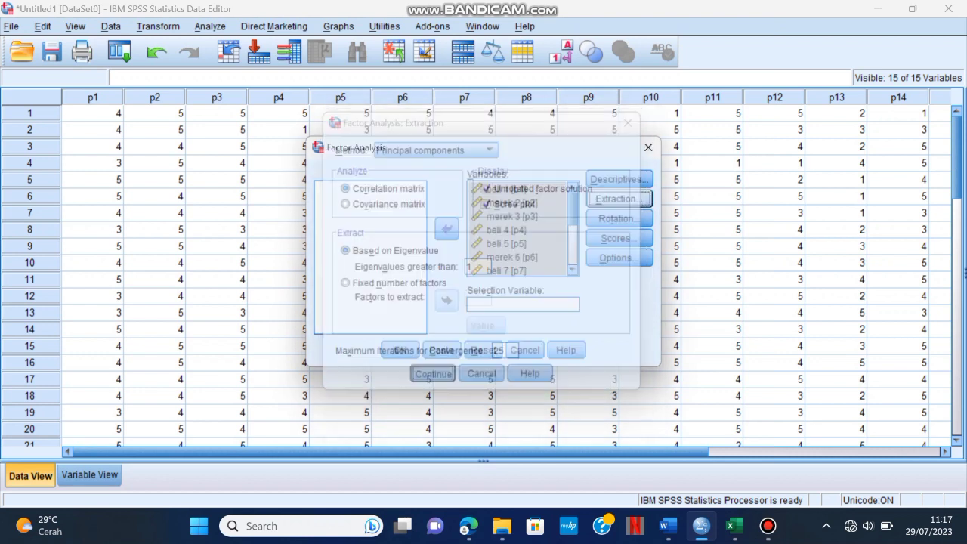
left_click(619, 218)
left_click(399, 211)
left_click(432, 345)
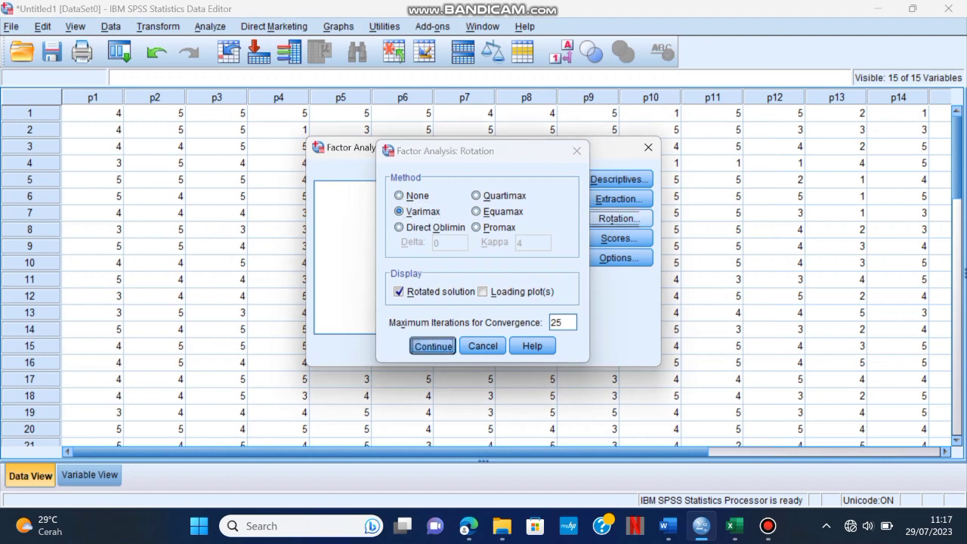
Step: Save the factor scores as variables using the Regression method
left_click(619, 238)
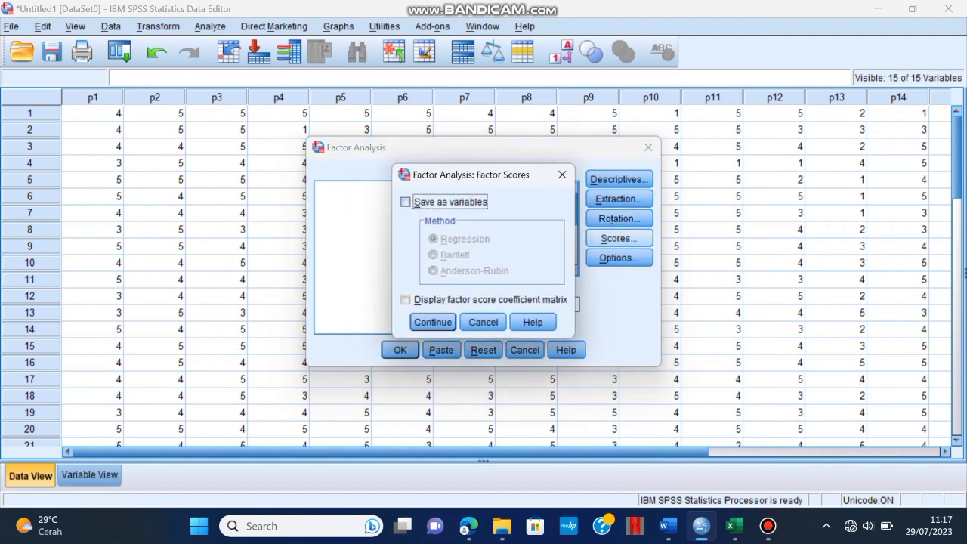
left_click(406, 202)
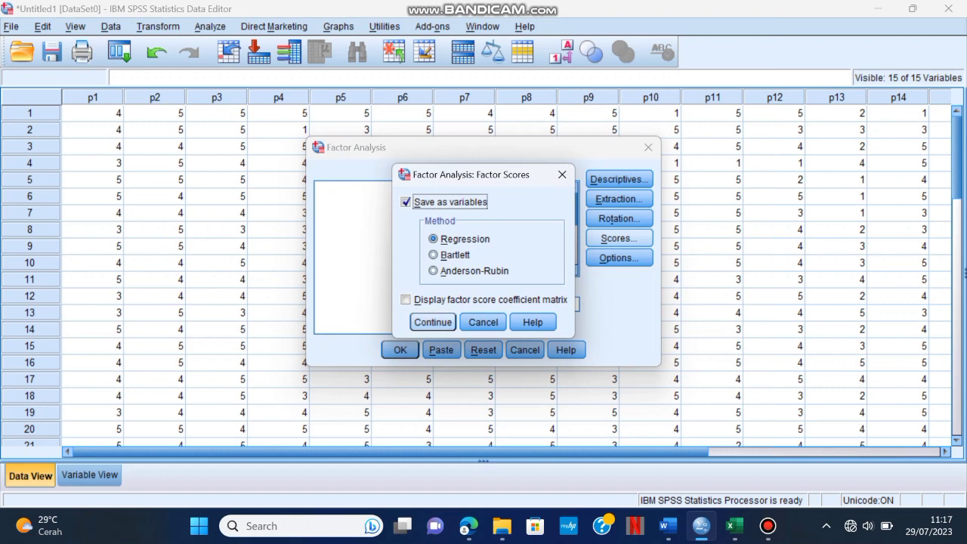
left_click(433, 321)
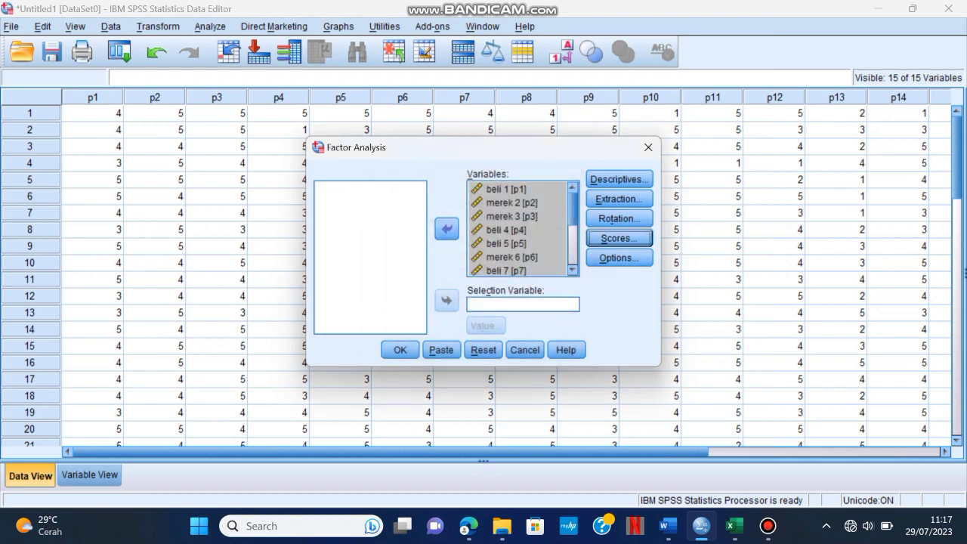
Step: Sort the coefficients by size, suppress small ones below an absolute value of .10, and run the factor analysis
left_click(619, 258)
left_click(403, 276)
left_click(403, 292)
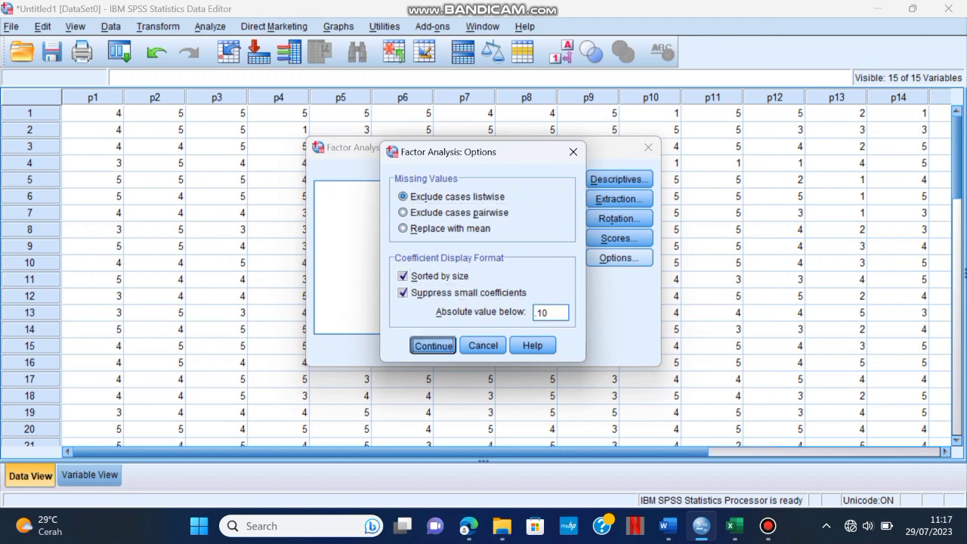
left_click(433, 345)
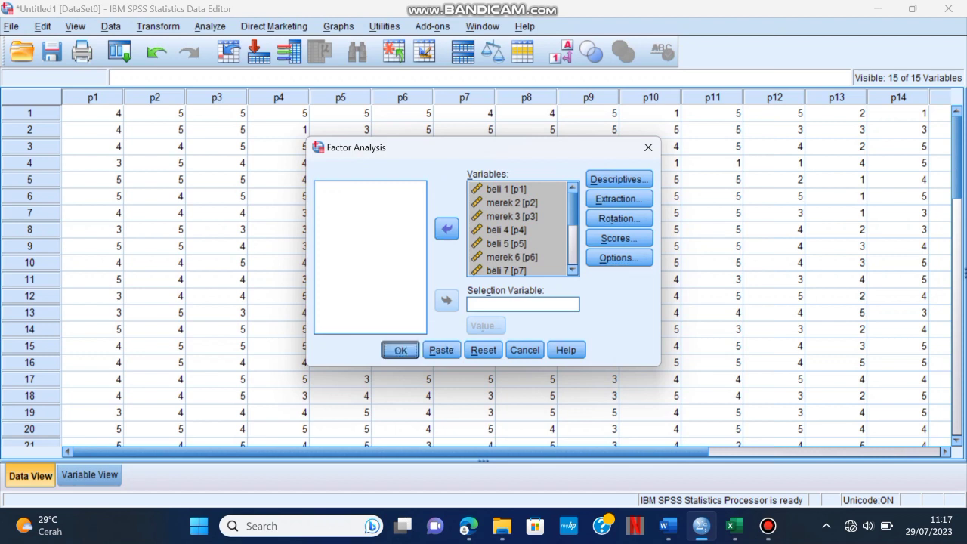
left_click(400, 350)
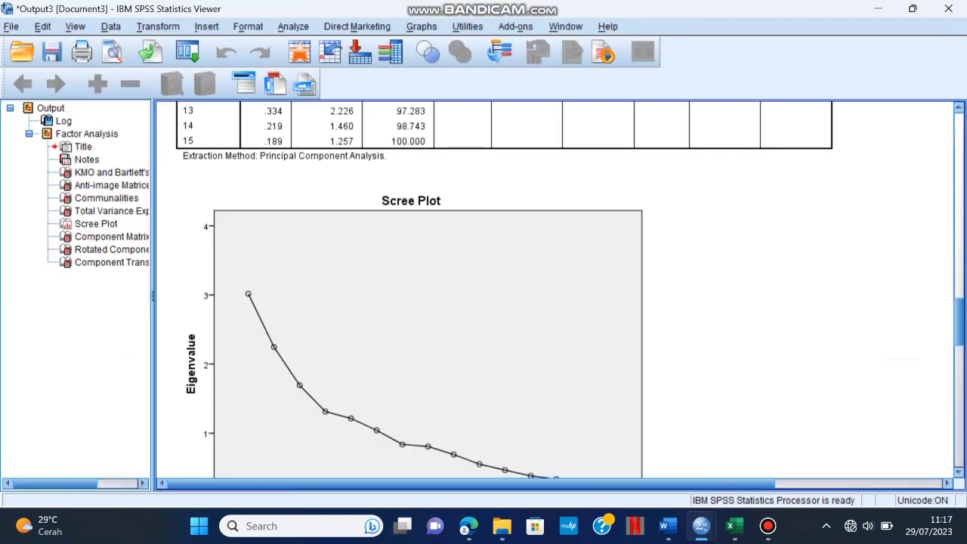
Step: Review the KMO and Bartlett's test and the full width of the anti-image matrices in the factor analysis output
scroll(559, 291, "up", 10)
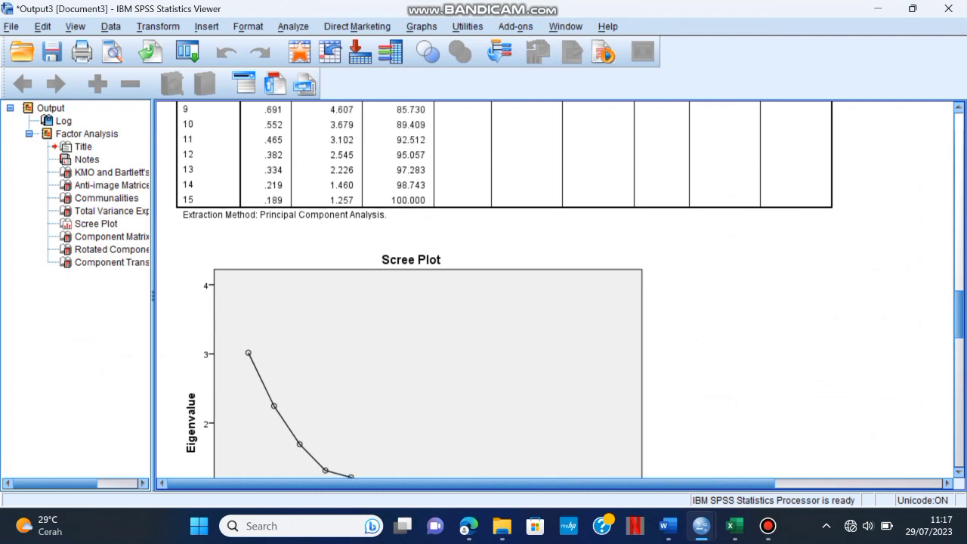
scroll(559, 291, "up", 15)
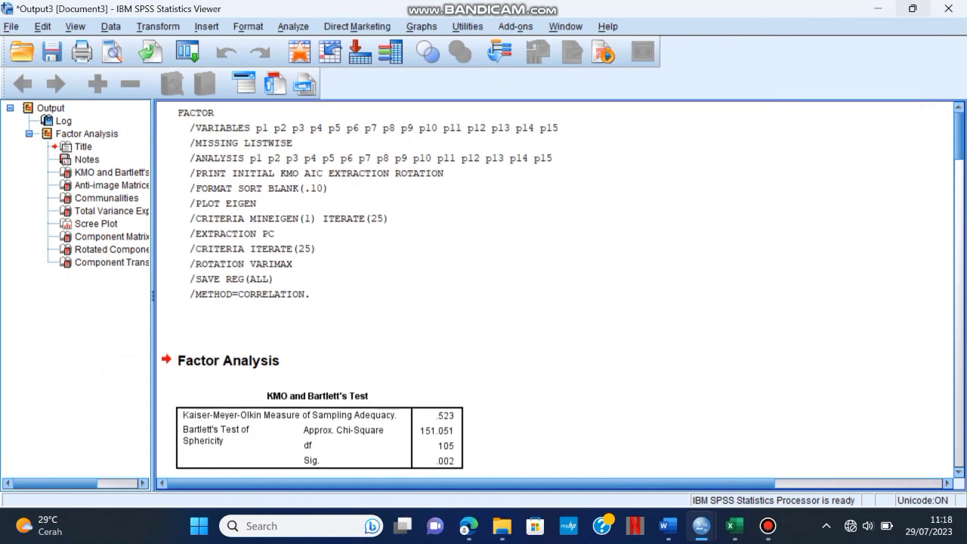
scroll(559, 291, "down", 5)
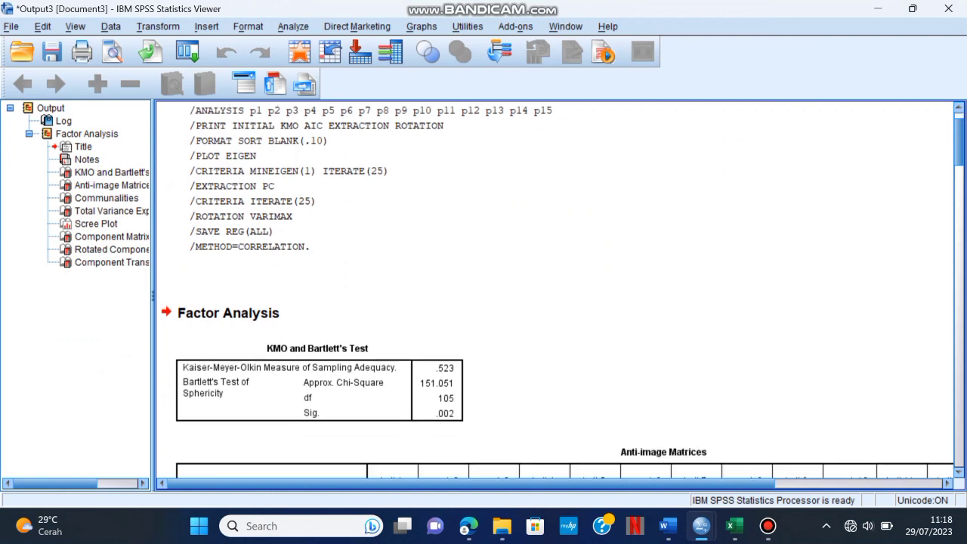
scroll(559, 291, "down", 4)
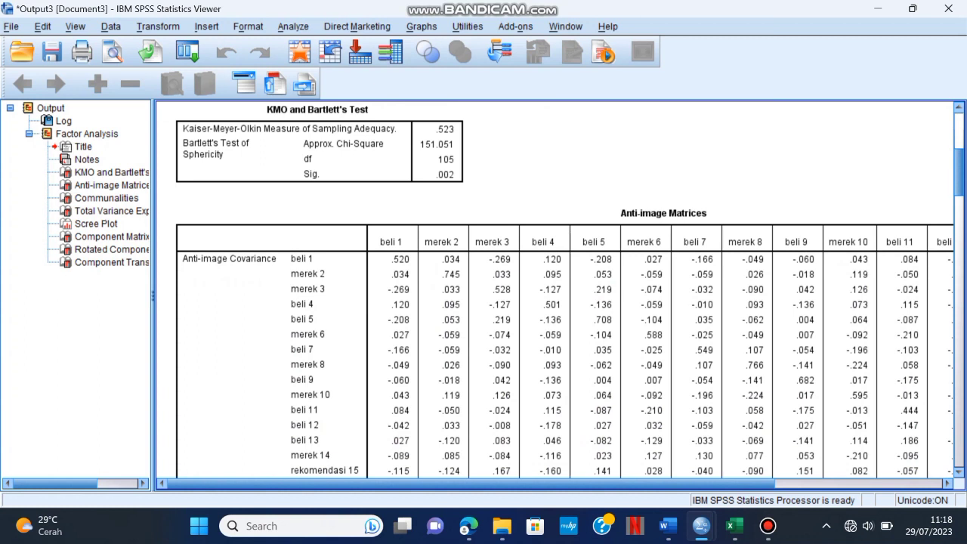
scroll(559, 291, "down", 5)
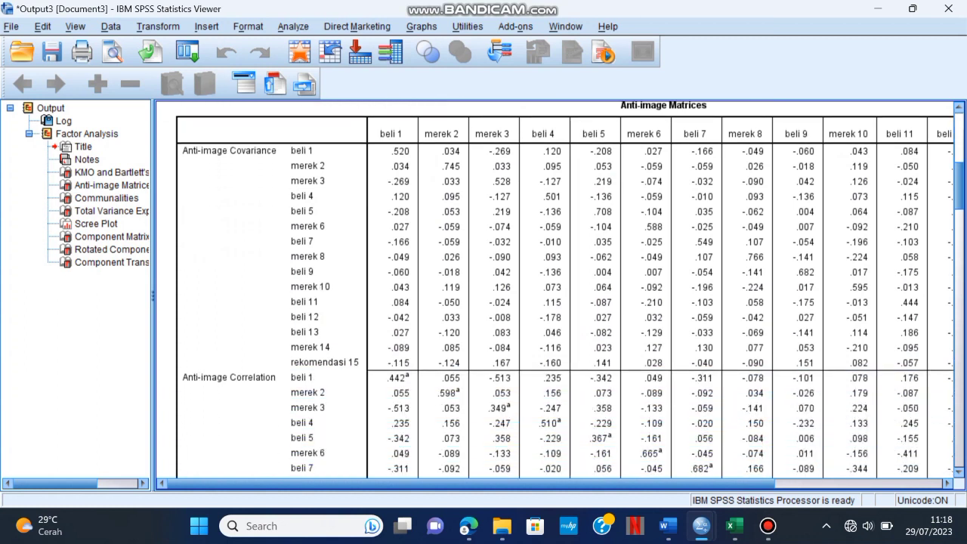
scroll(559, 291, "down", 2)
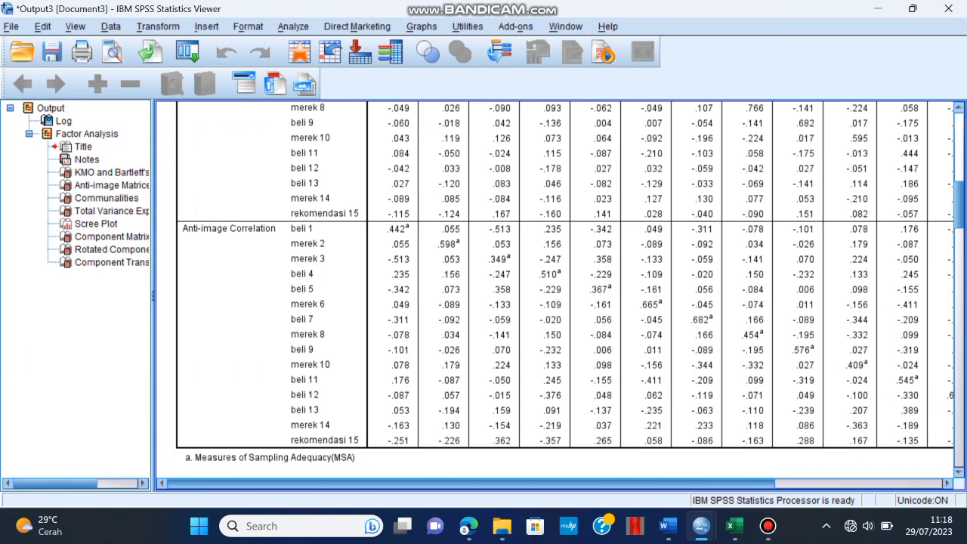
scroll(555, 295, "right", 5)
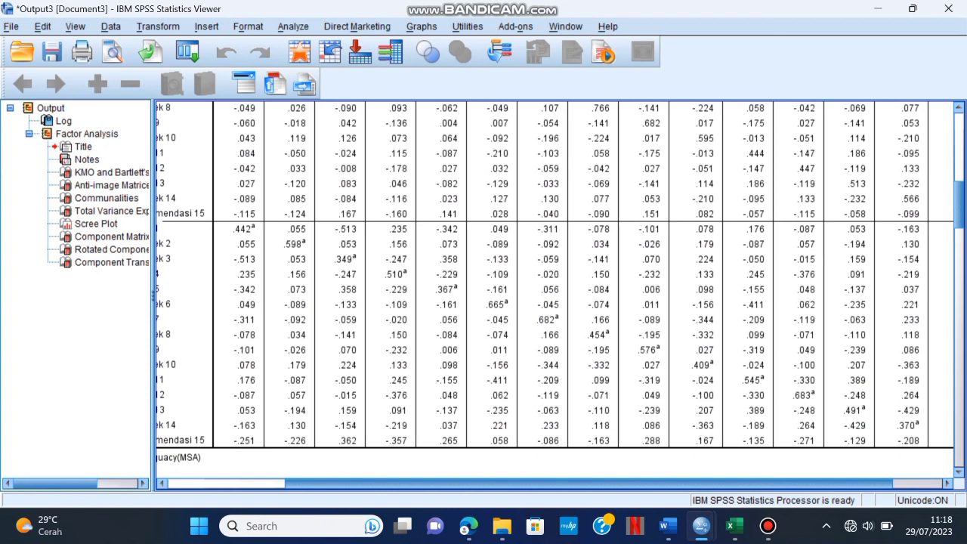
scroll(542, 294, "right", 2)
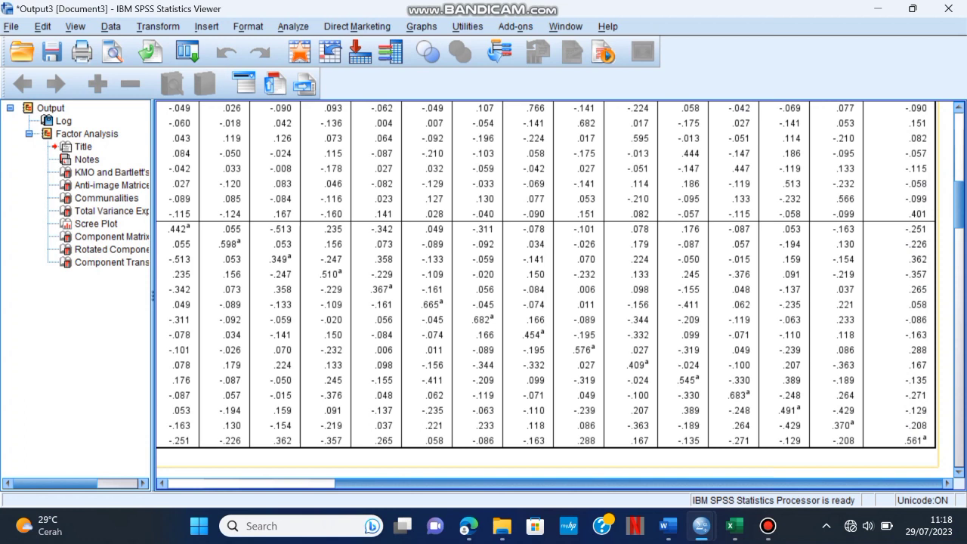
mouse_move(639, 483)
left_mouse_down()
mouse_move(589, 484)
mouse_move(639, 484)
left_mouse_up()
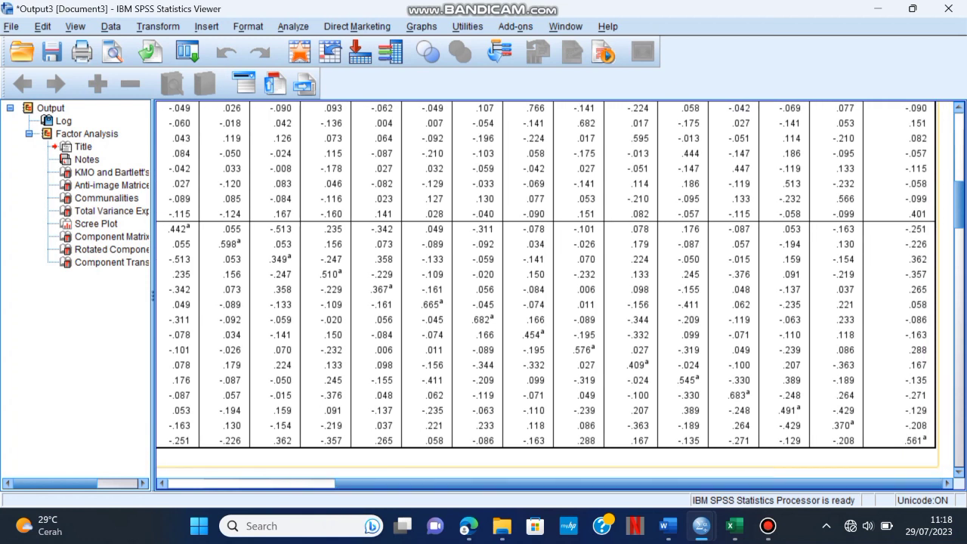
Step: Check the sampling adequacy values on the diagonal of the anti-image correlation matrix against their variable labels
left_click(111, 185)
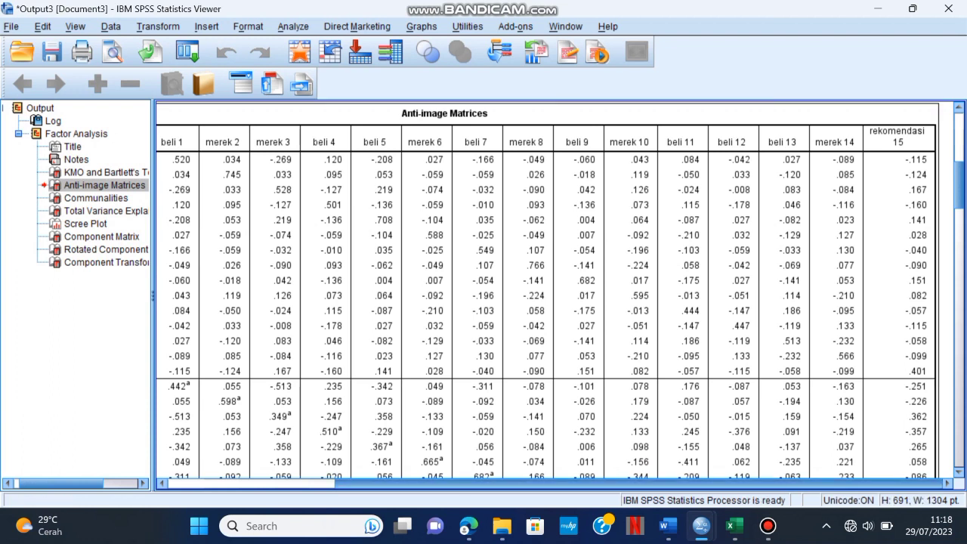
scroll(555, 295, "left", 5)
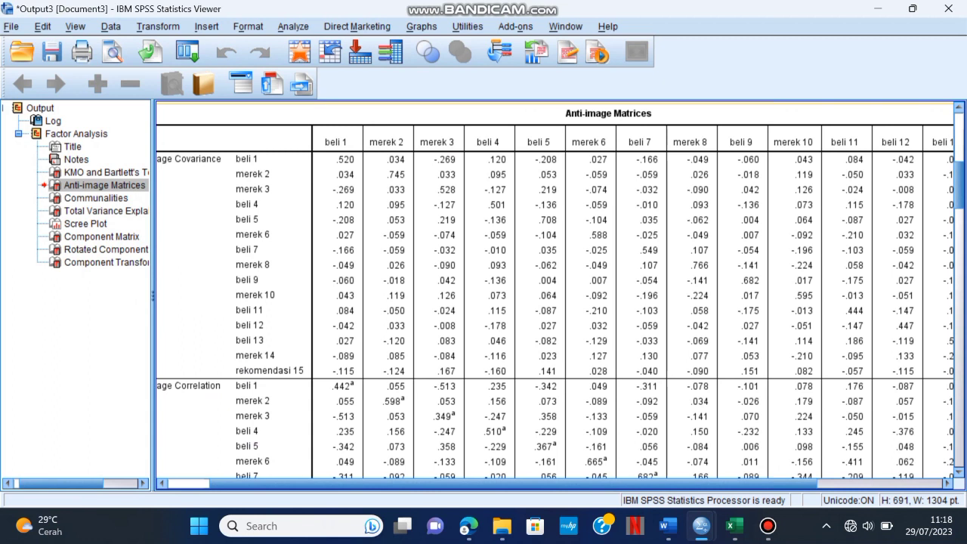
scroll(555, 294, "down", 6)
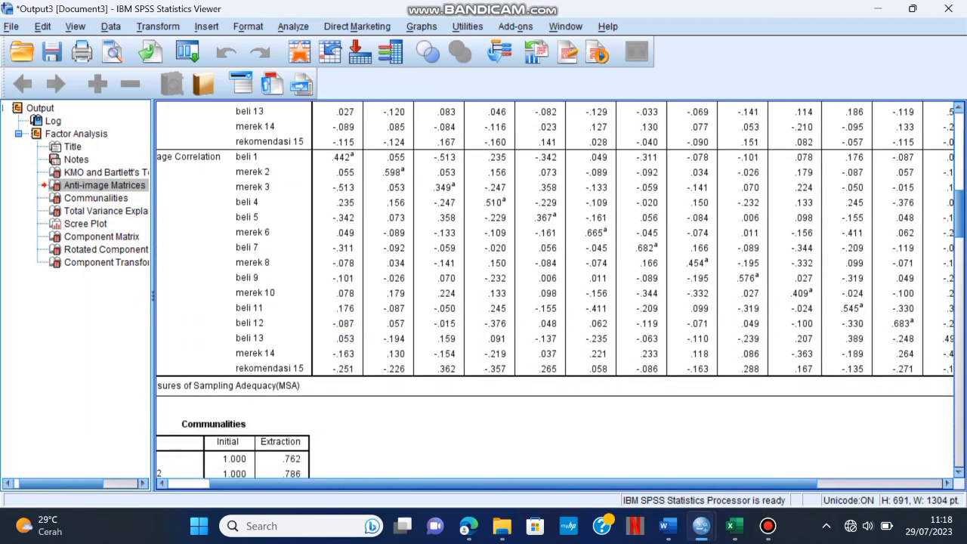
left_click_drag(959, 213, 958, 211)
left_click_drag(513, 483, 516, 484)
scroll(555, 294, "right", 1)
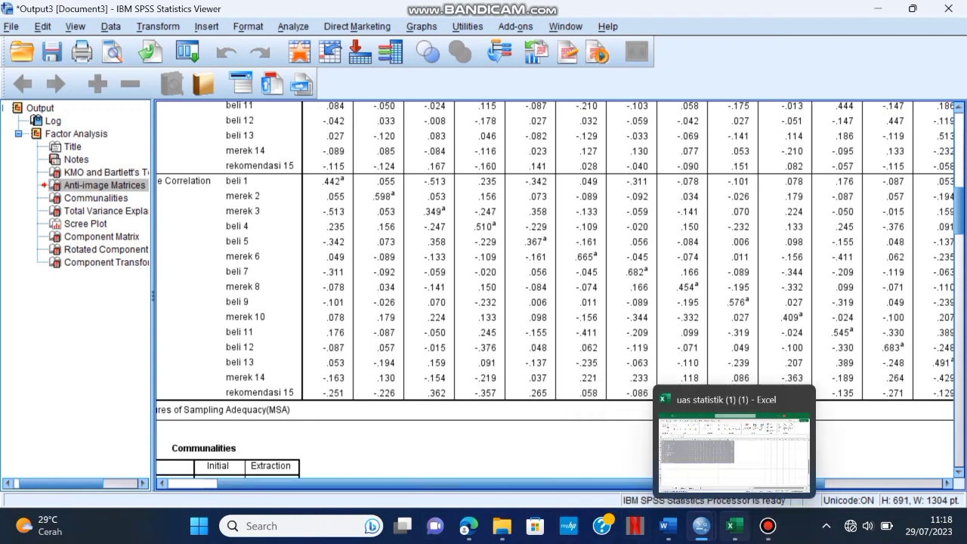
Step: Delete variables p1 (beli 1) and p3 (merek 3) from the dataset's variable definitions
mouse_move(701, 526)
left_click(619, 419)
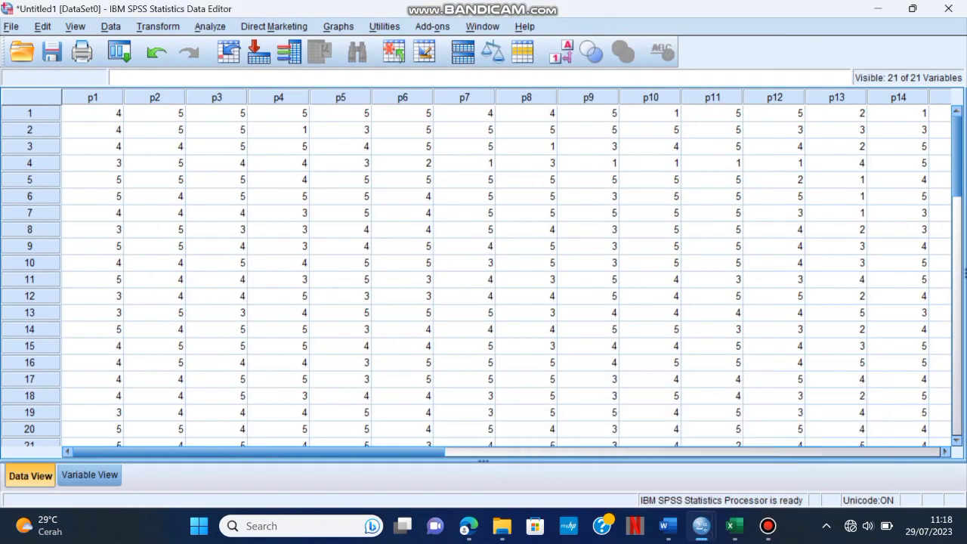
left_click(89, 474)
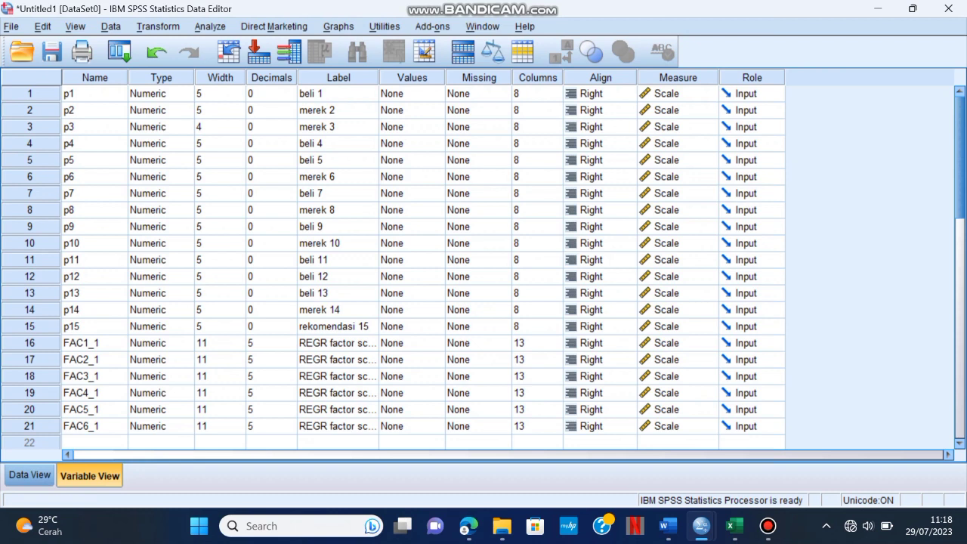
left_click(31, 93)
right_click(44, 96)
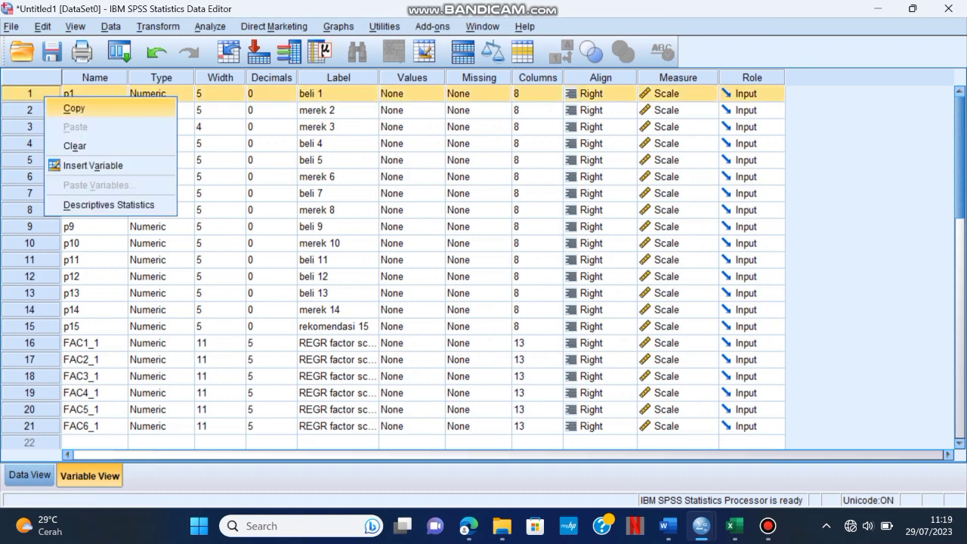
left_click(75, 146)
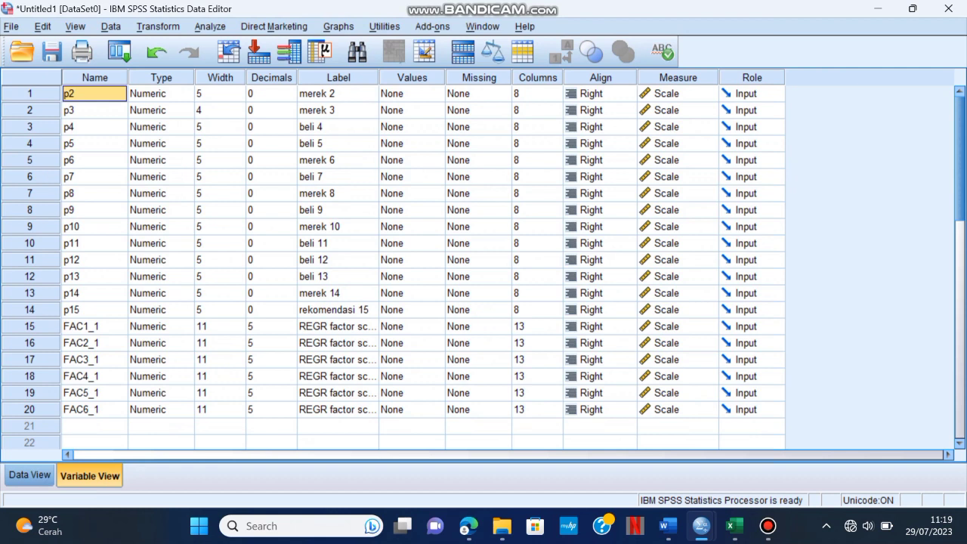
left_click(30, 111)
right_click(45, 110)
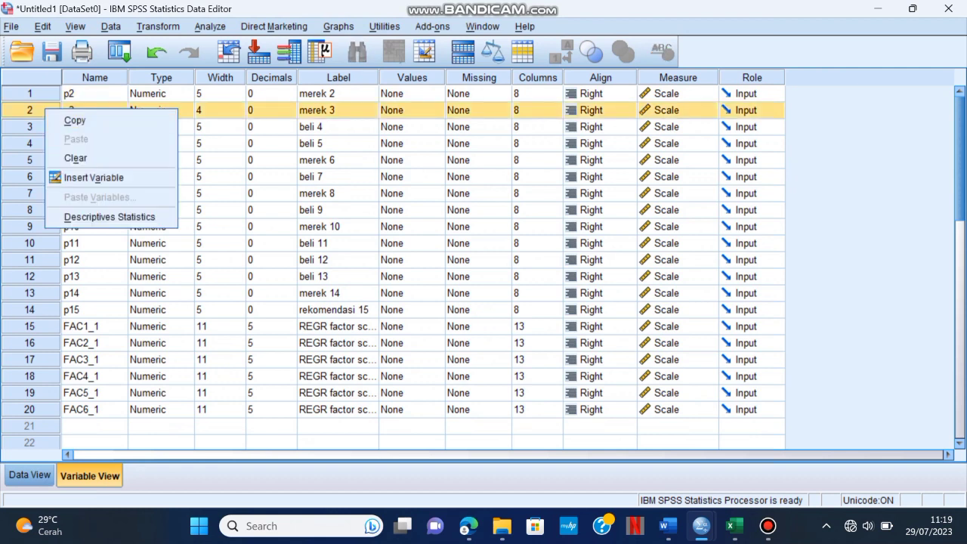
left_click(75, 157)
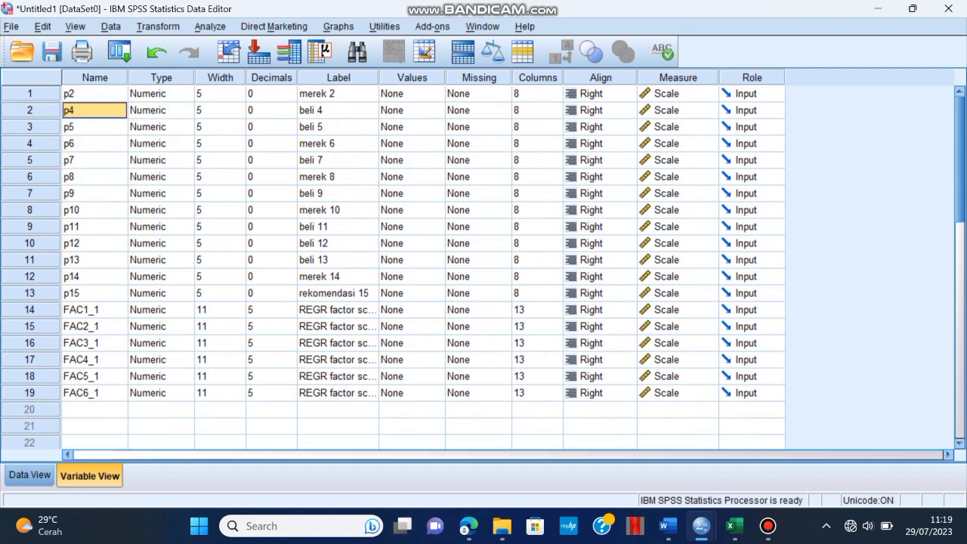
left_click(30, 160)
right_click(42, 161)
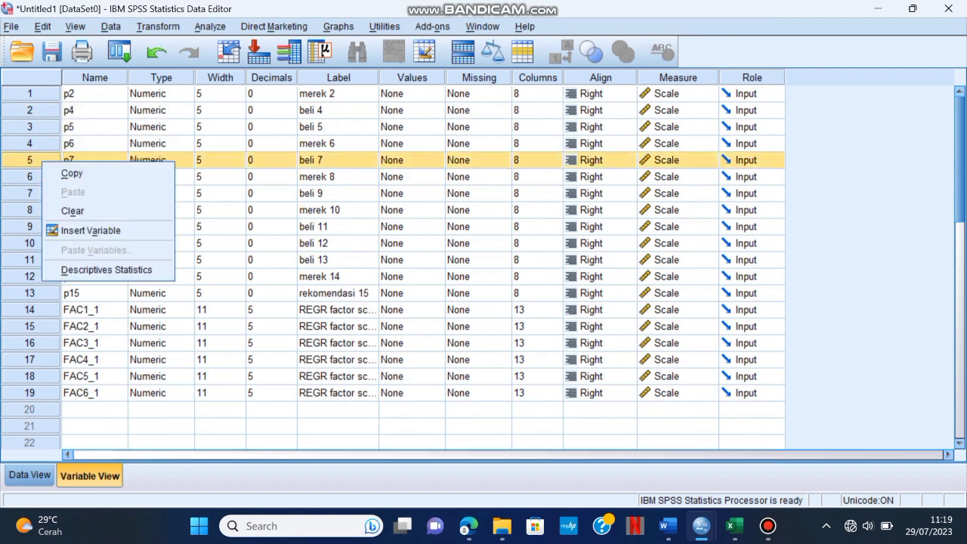
left_click(76, 209)
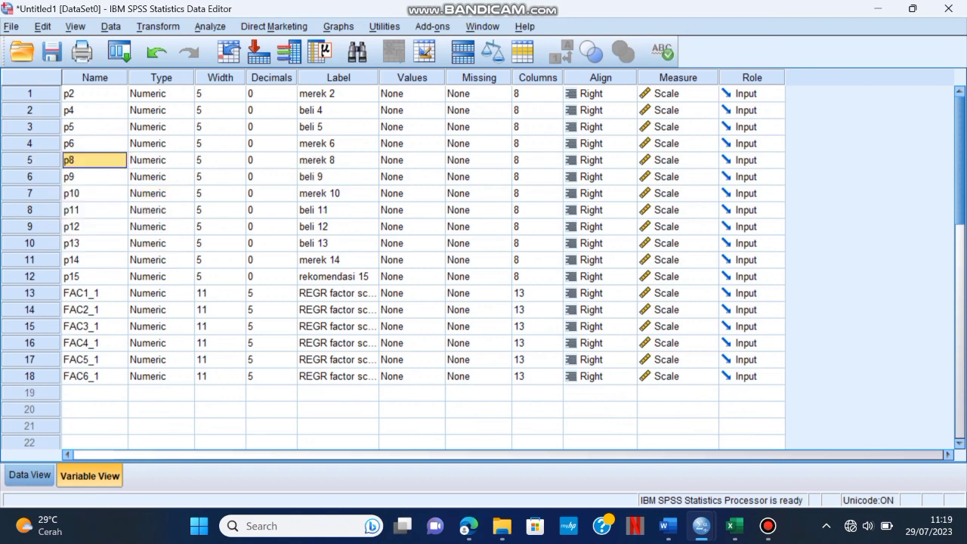
key("ctrl+z")
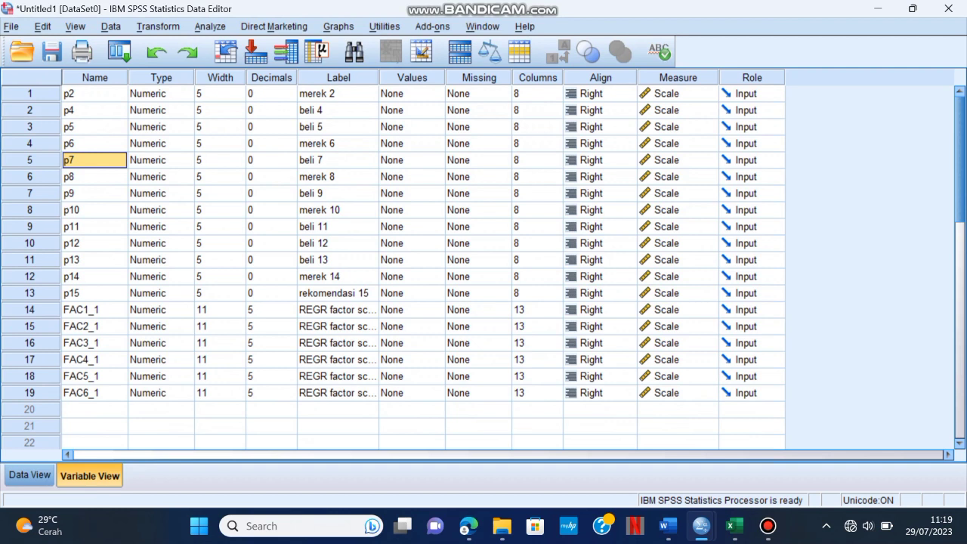
Step: Delete variable p5 (beli 5) from the dataset's variable definitions
left_click(31, 127)
right_click(55, 126)
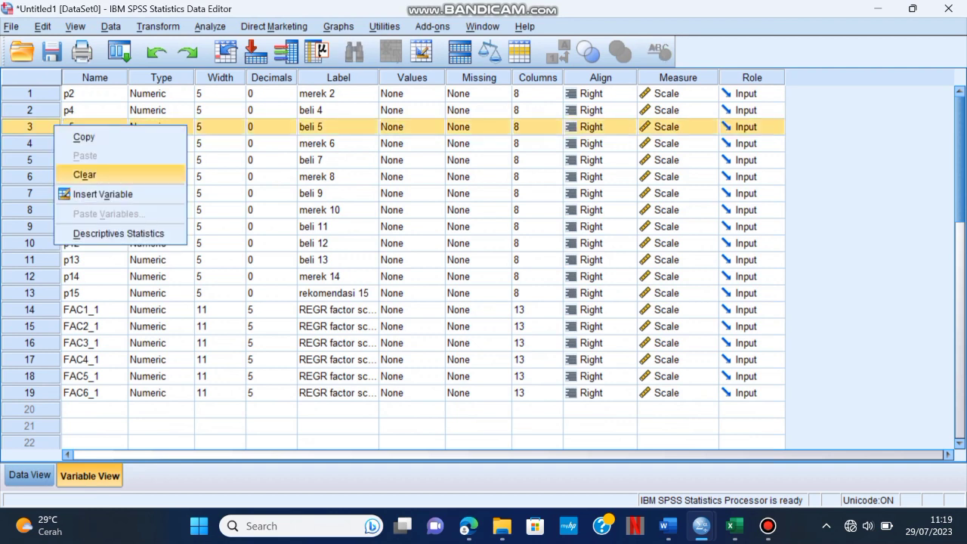
left_click(85, 174)
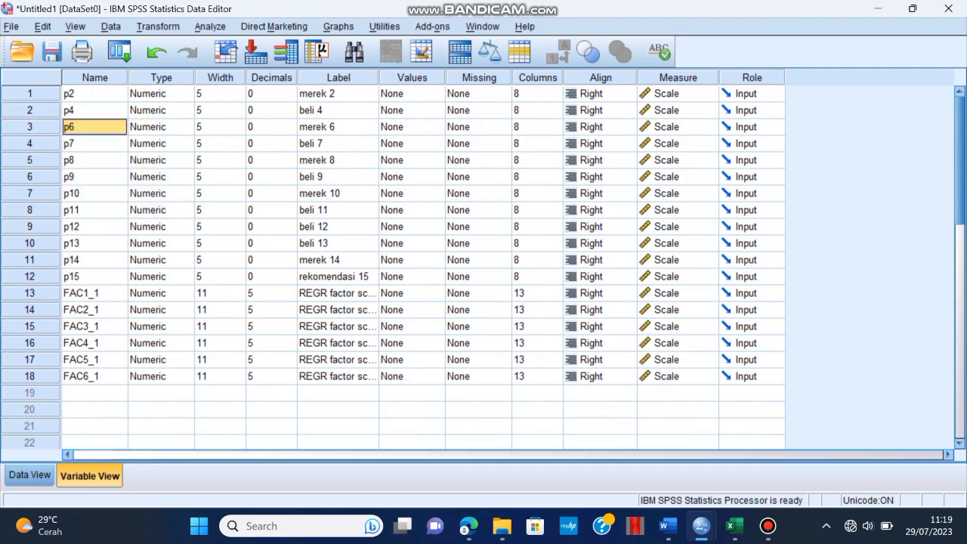
Step: Delete variables p8 (merek 8) and p10 (merek 10) from the dataset's variable definitions
left_click(47, 160)
right_click(47, 162)
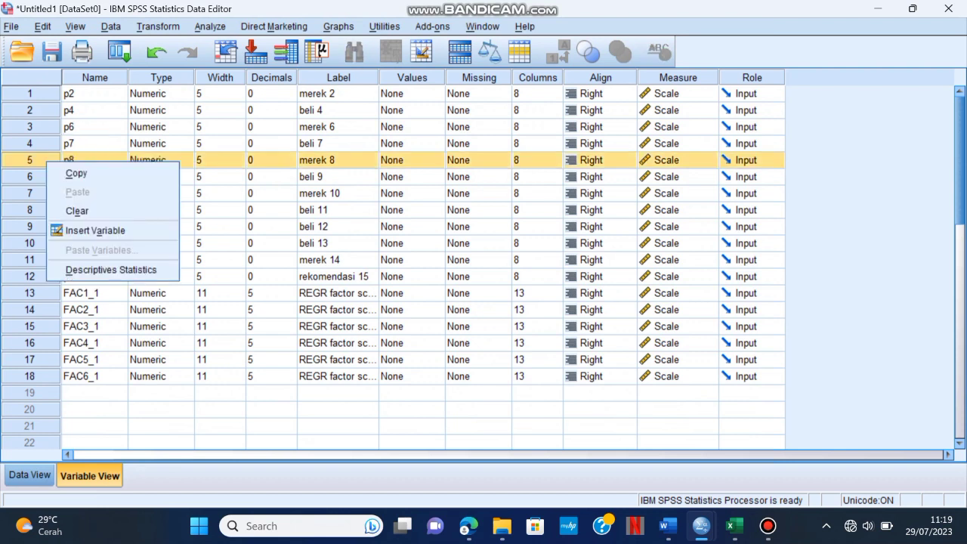
left_click(77, 211)
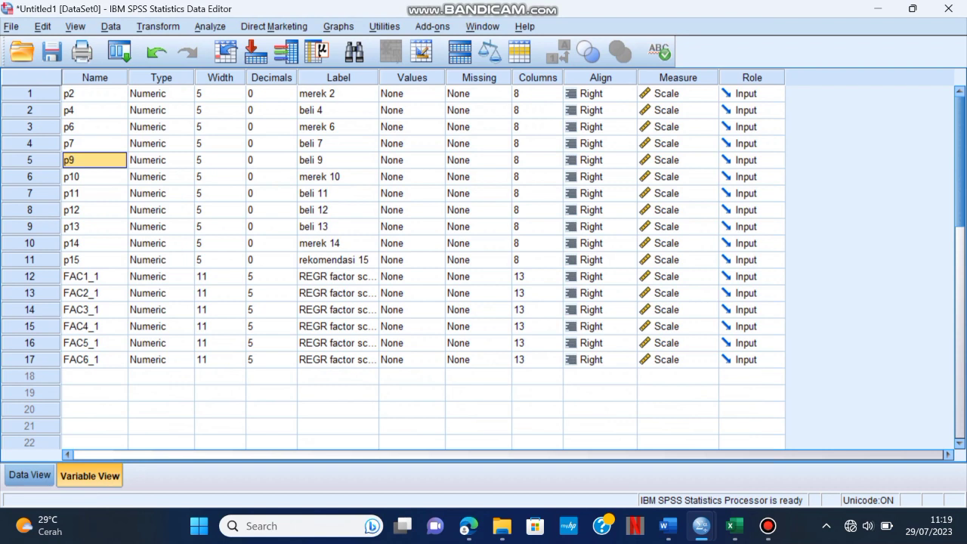
left_click(47, 176)
right_click(50, 178)
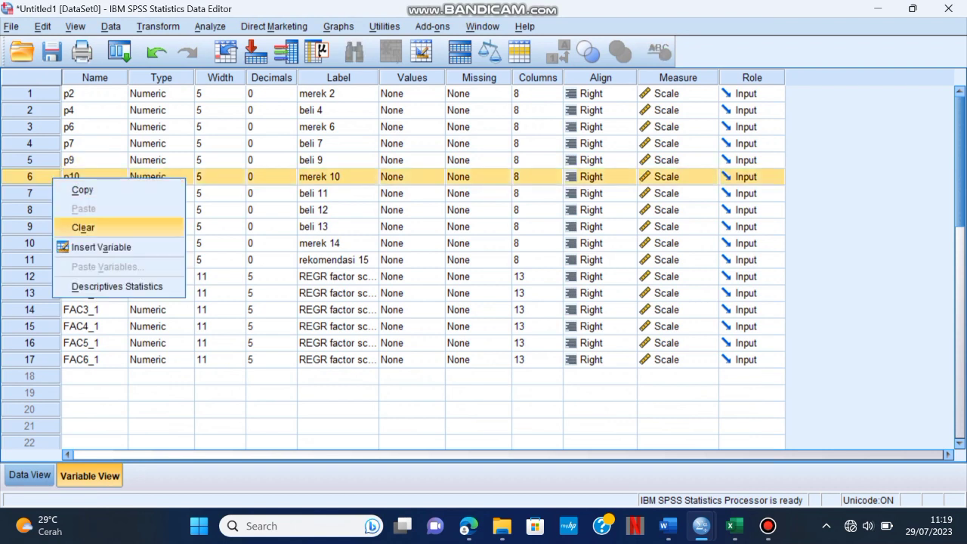
left_click(83, 227)
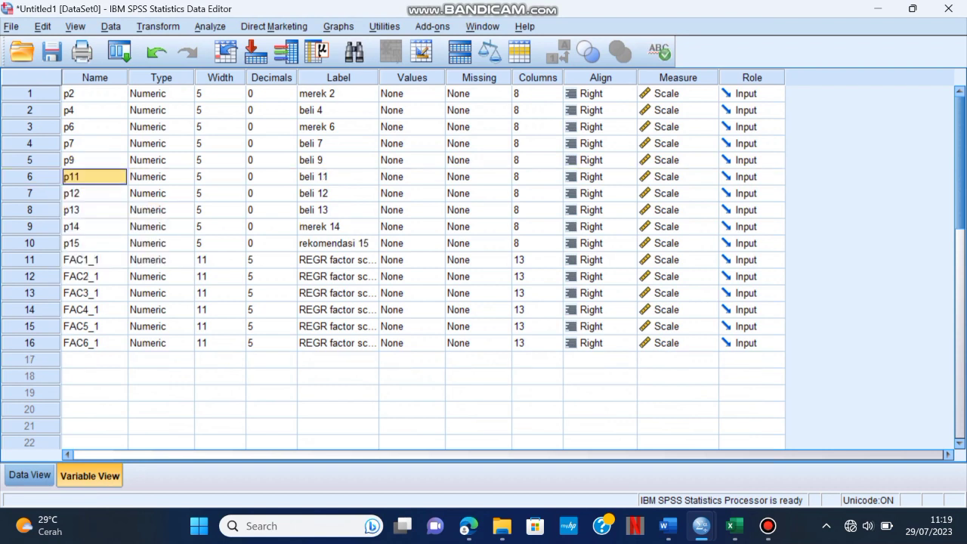
Step: Delete variables p13 (beli 13) and p14 (merek 14) from the dataset's variable definitions
left_click(30, 209)
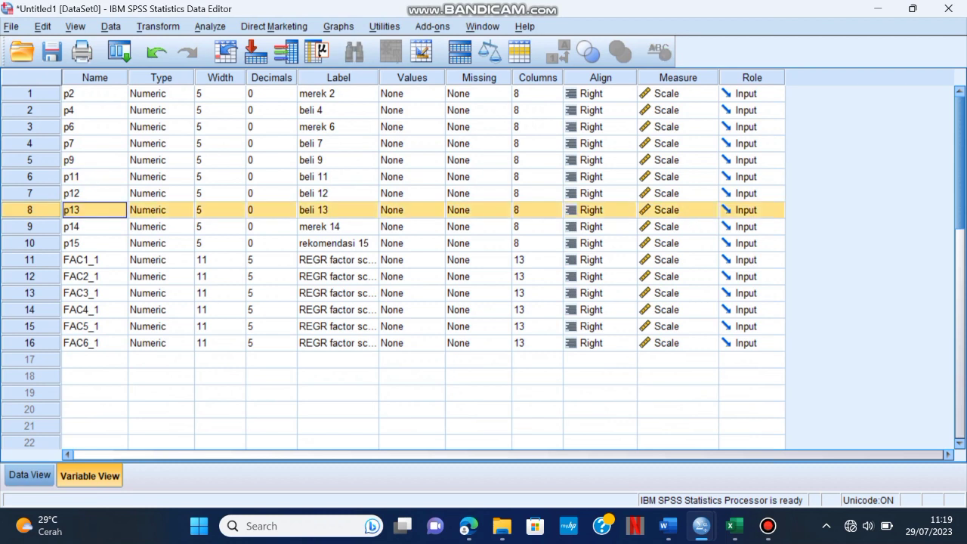
right_click(38, 210)
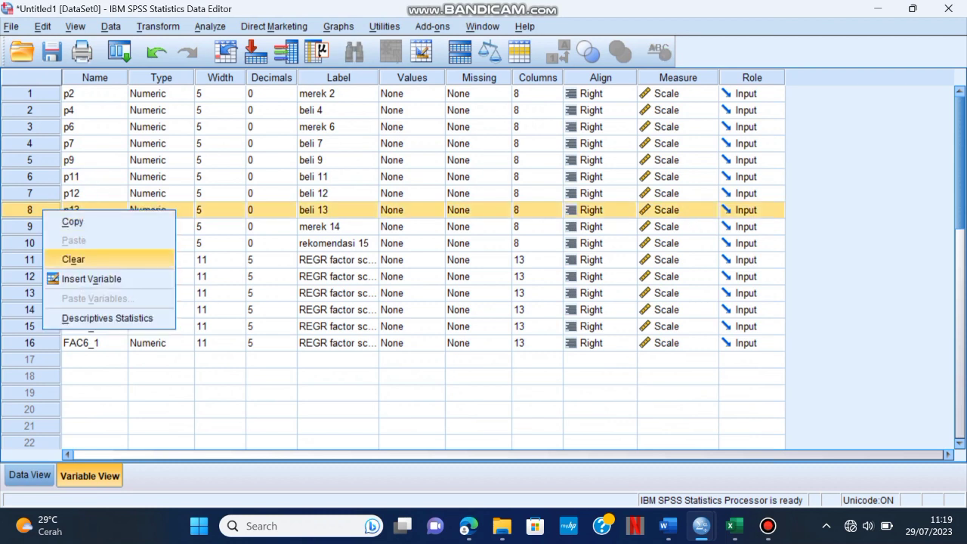
left_click(83, 258)
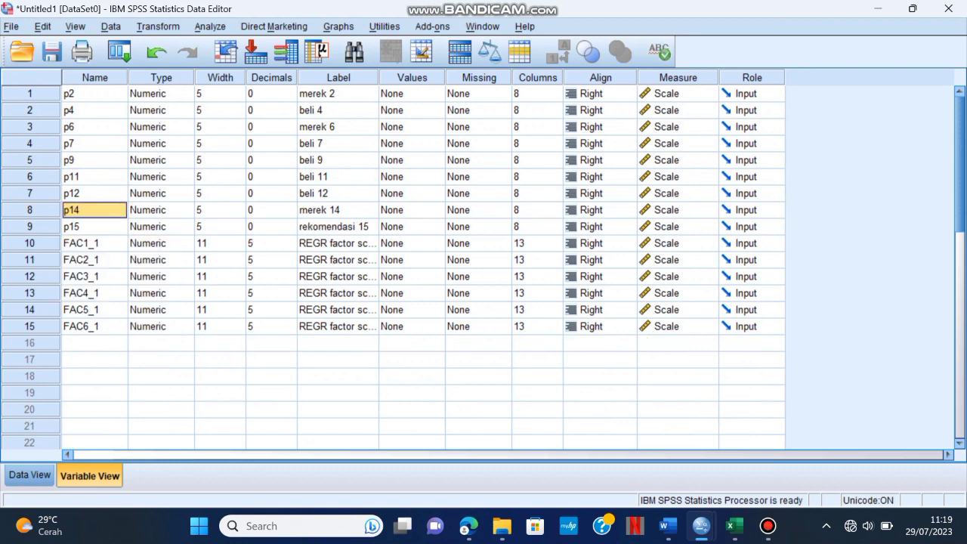
left_click(30, 209)
right_click(45, 210)
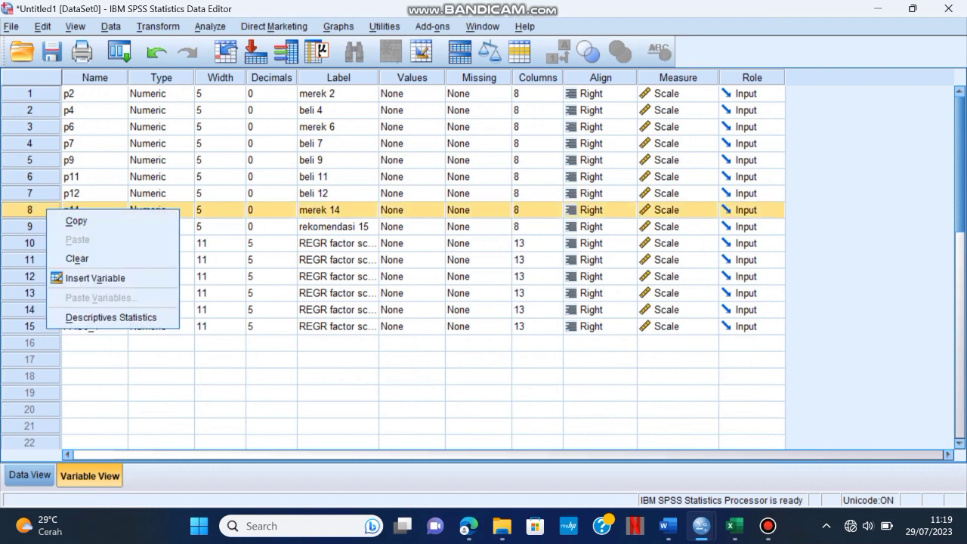
left_click(79, 256)
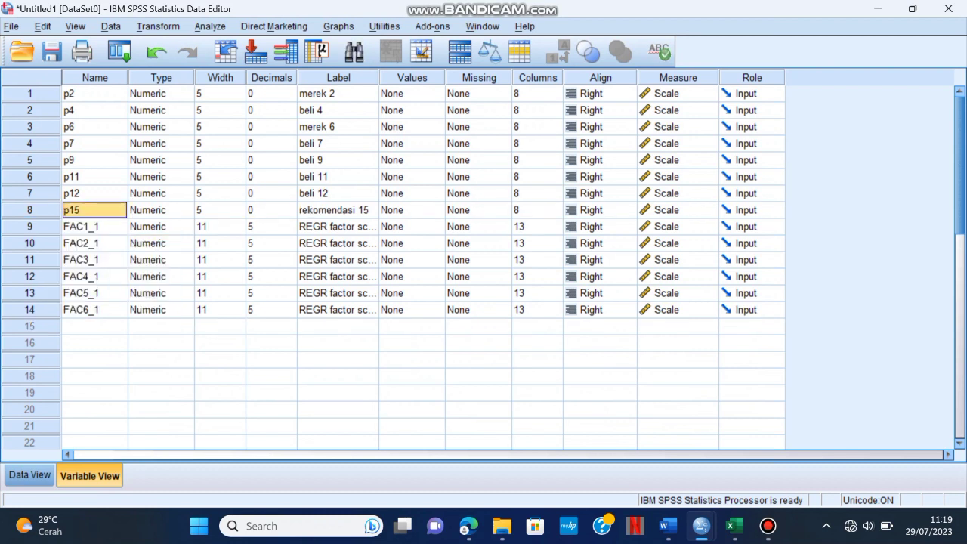
Step: Rerun the factor analysis on the remaining variables p2, p4, p6, p7, p9, p11, p12 and p15, keeping the existing settings
left_click(29, 474)
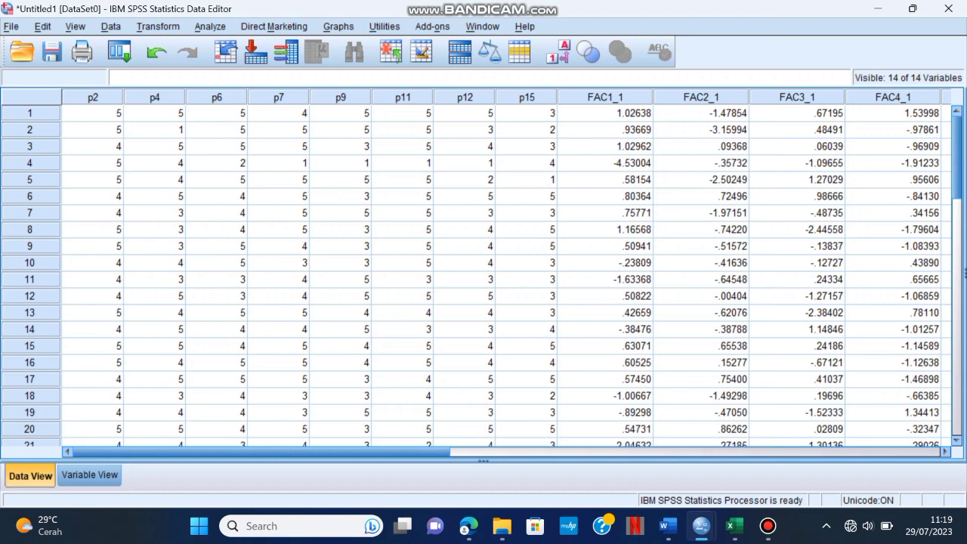
left_click(210, 27)
mouse_move(249, 219)
mouse_move(257, 254)
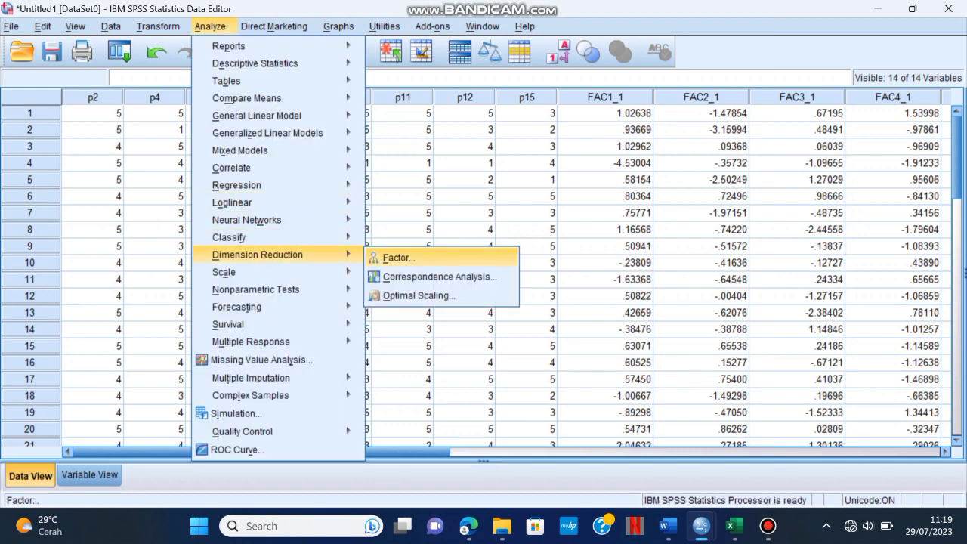
left_click(396, 258)
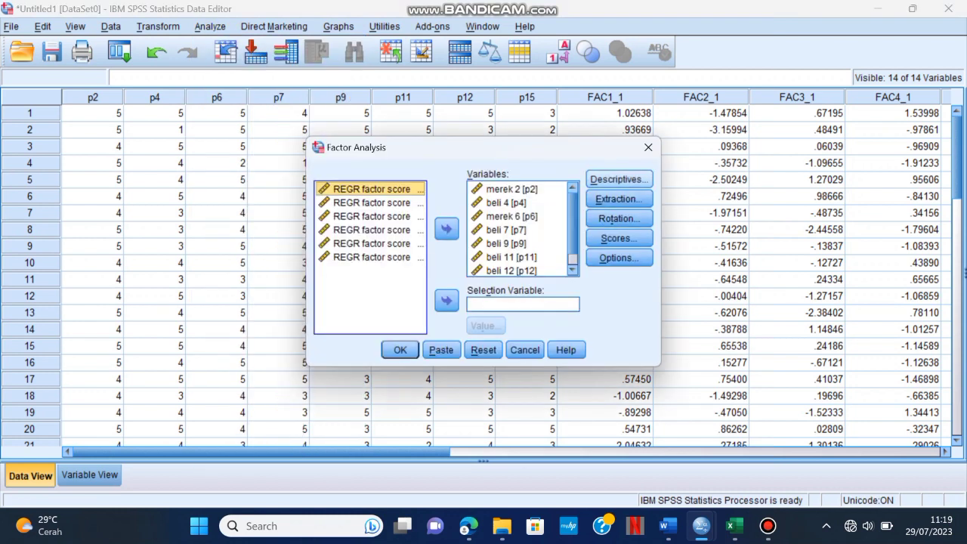
left_click(618, 179)
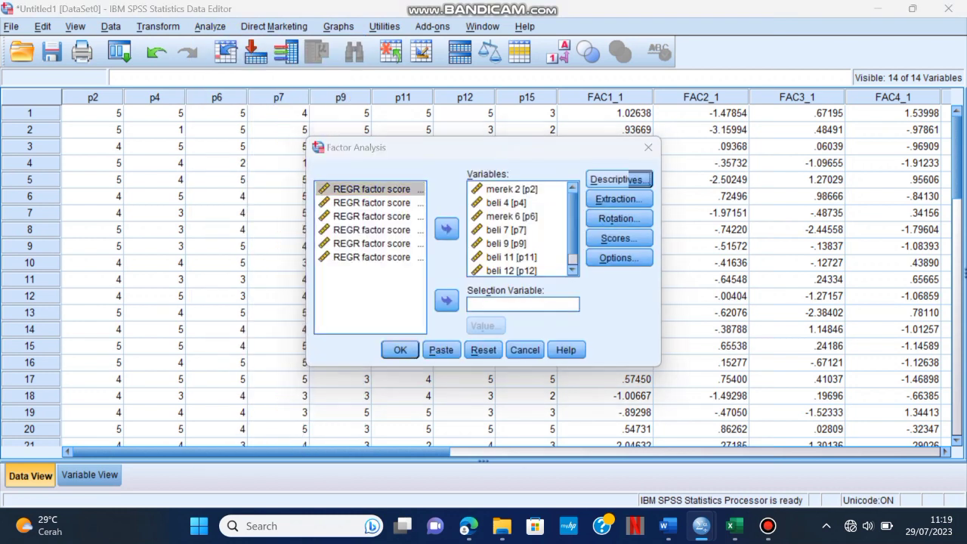
left_click(432, 342)
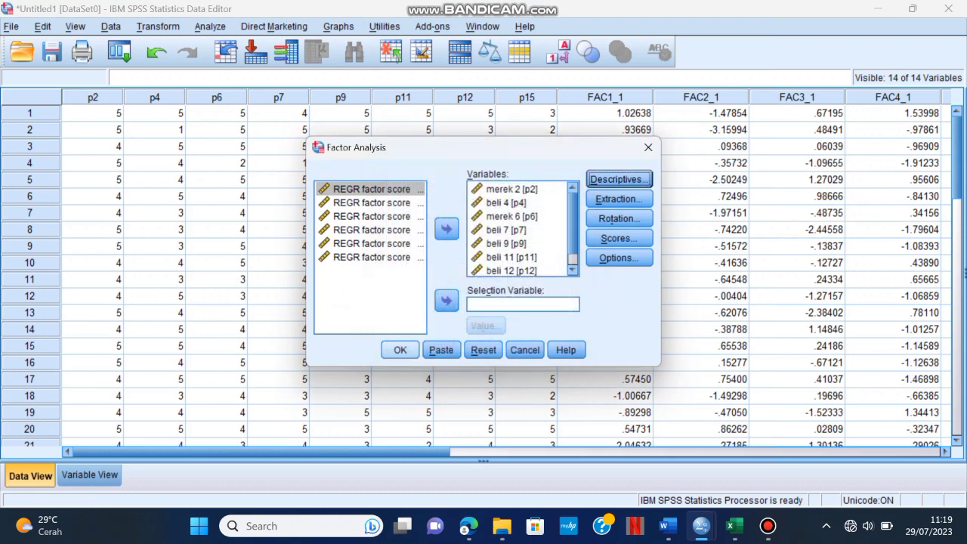
left_click(400, 350)
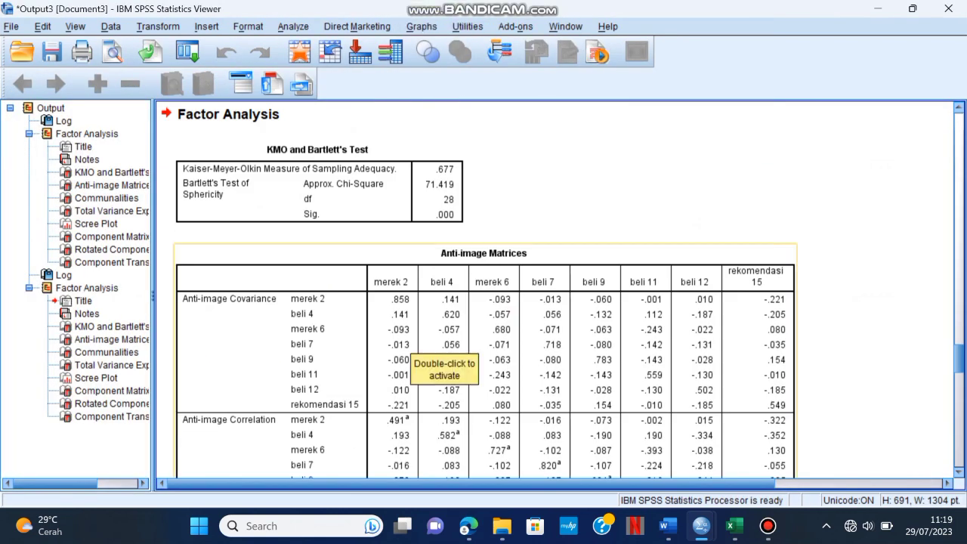
Step: Check the sampling adequacy values on the anti-image correlation diagonal in the new factor analysis output
scroll(555, 291, "down", 5)
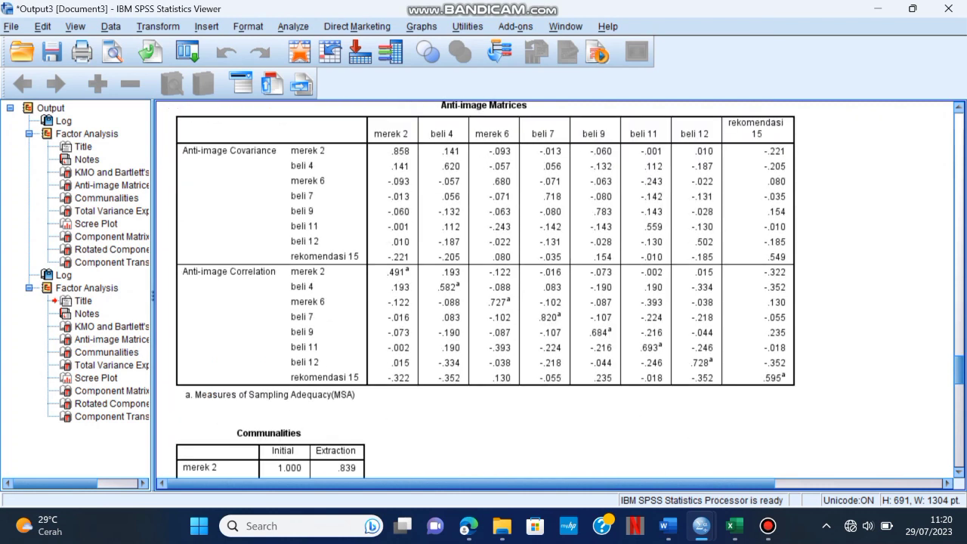
scroll(555, 291, "up", 2)
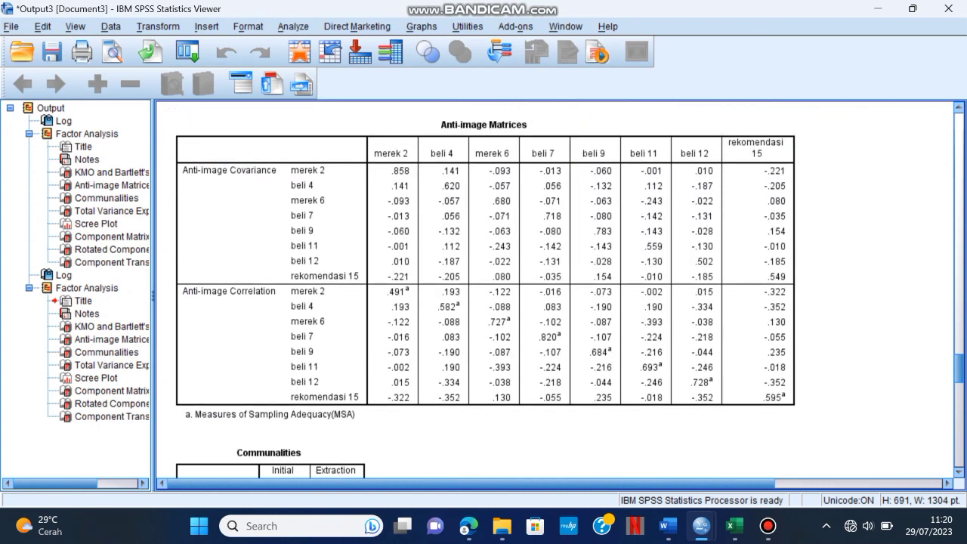
scroll(570, 288, "down", 2)
scroll(486, 291, "up", 2)
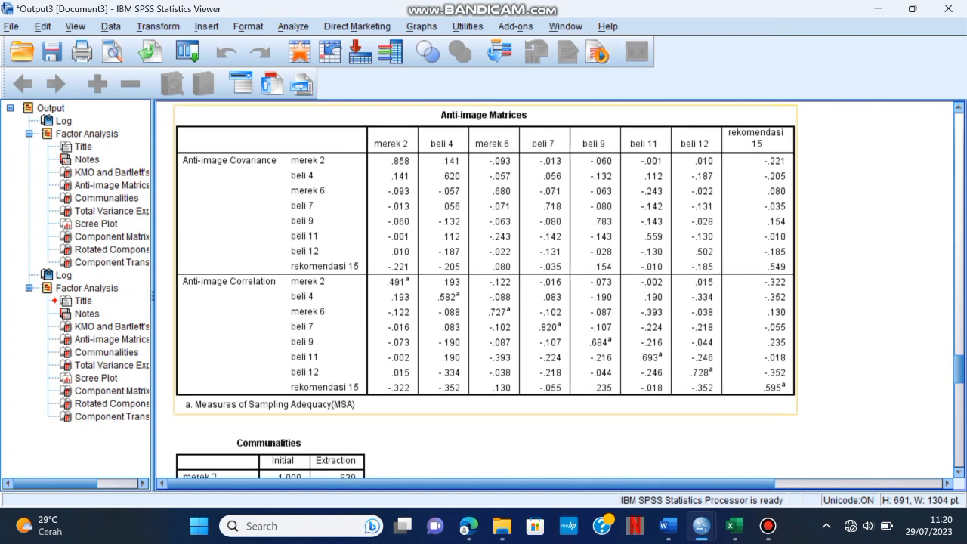
scroll(556, 291, "down", 5)
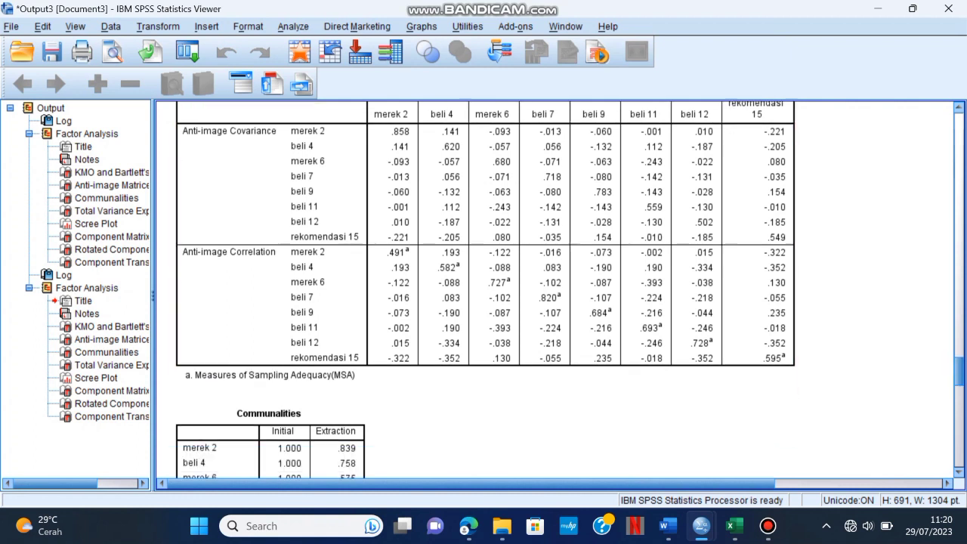
Step: Review the total variance explained, the scree plot, and the component and rotated component matrices of the new factor analysis
scroll(559, 291, "down", 10)
scroll(559, 291, "up", 5)
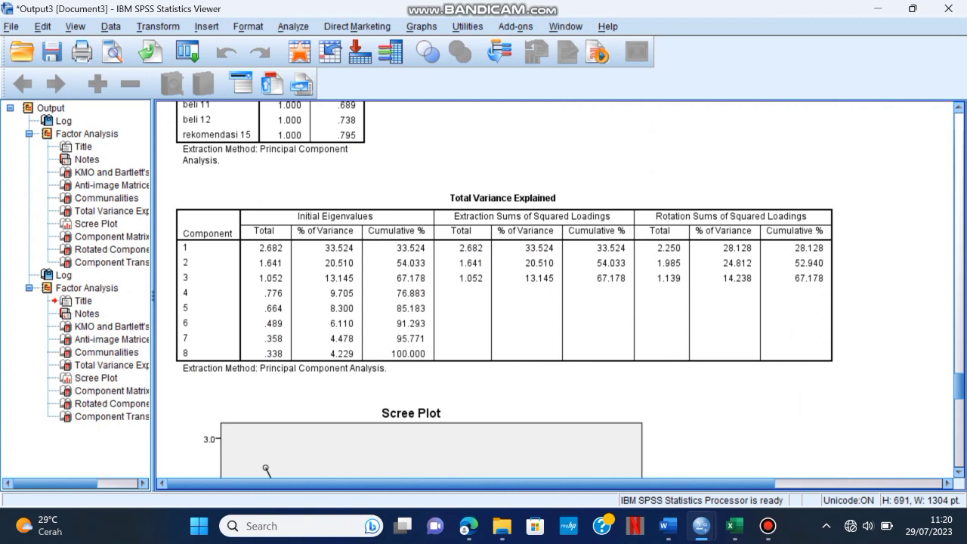
scroll(556, 289, "down", 8)
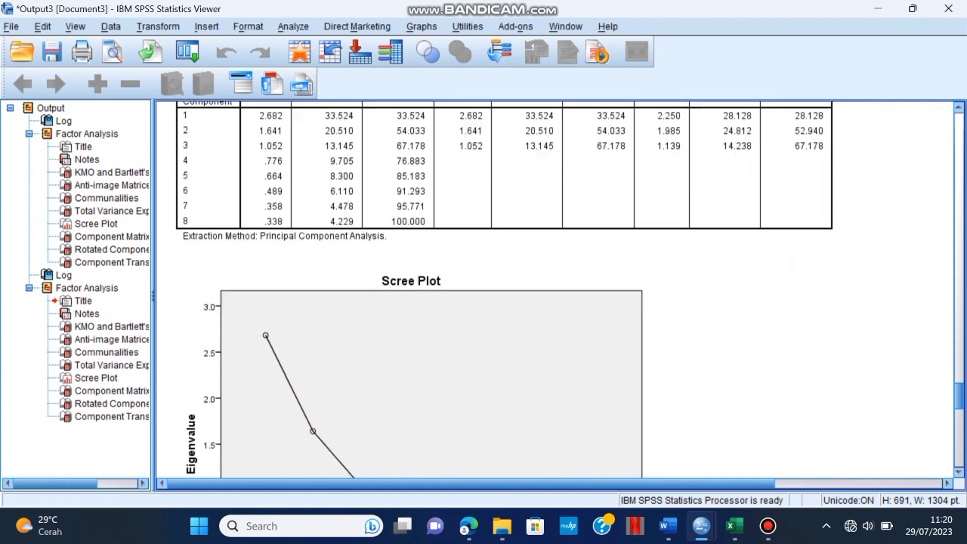
scroll(555, 289, "down", 8)
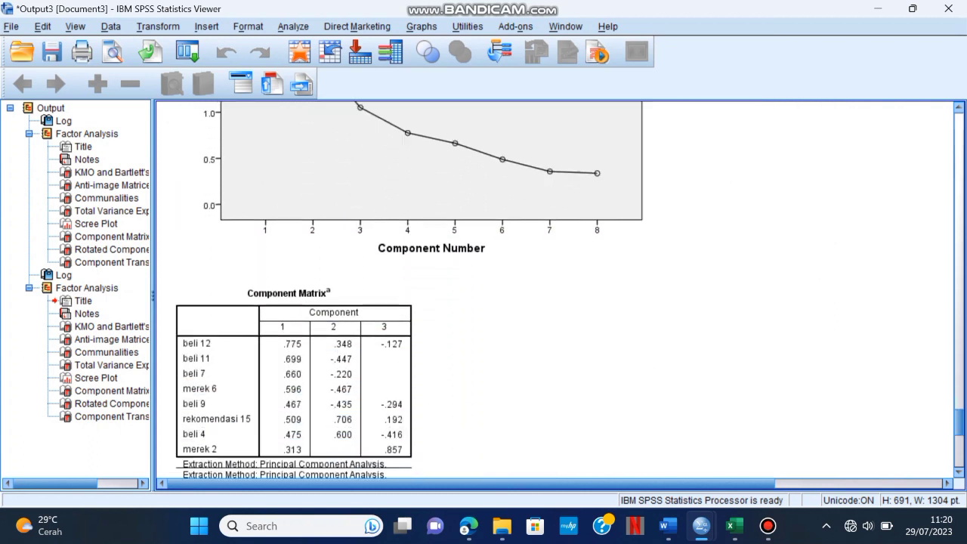
scroll(555, 289, "down", 1)
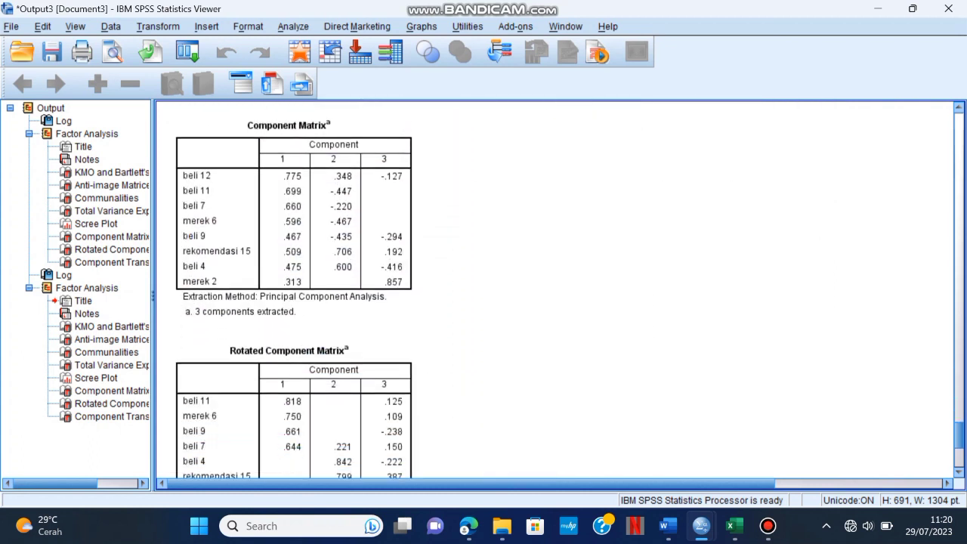
scroll(555, 289, "up", 1)
scroll(555, 289, "down", 3)
scroll(555, 289, "up", 4)
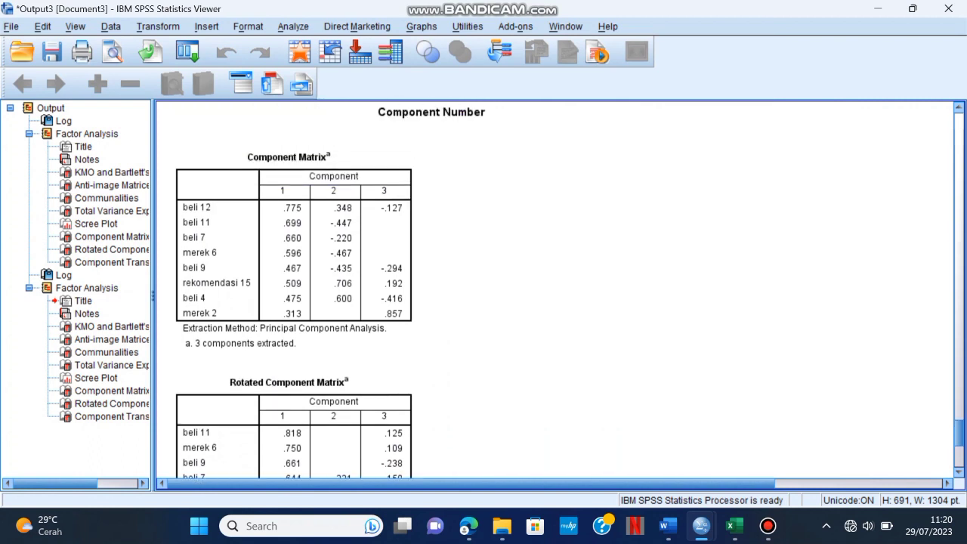
scroll(555, 289, "up", 15)
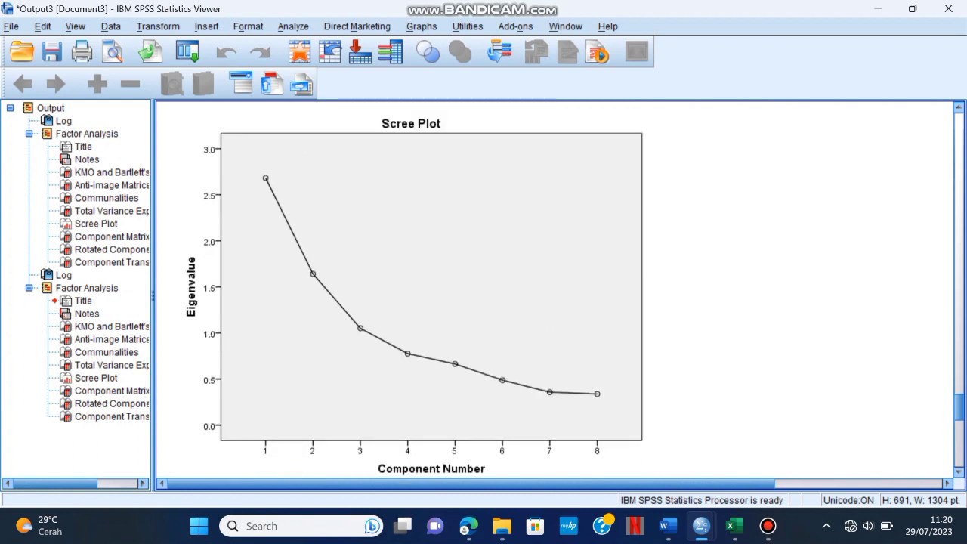
scroll(556, 289, "up", 3)
Step: Switch to the UAS_STATISTIK document in Word and view the table of question numbers per formed factor
key("alt+Tab")
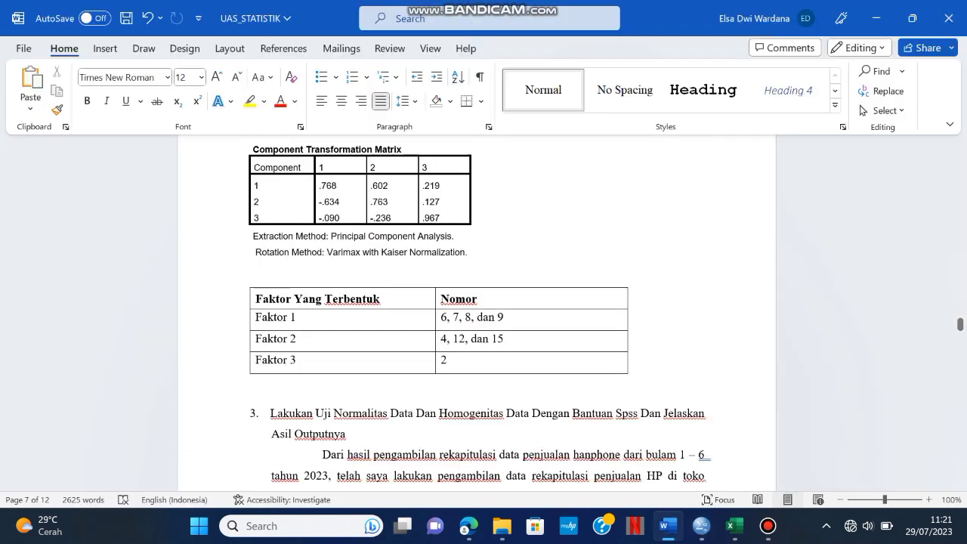
mouse_move(767, 526)
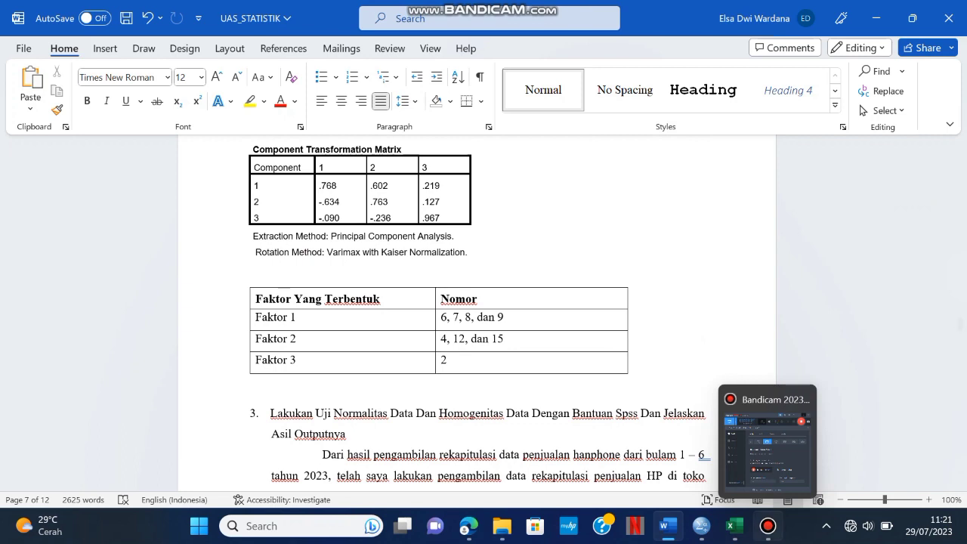